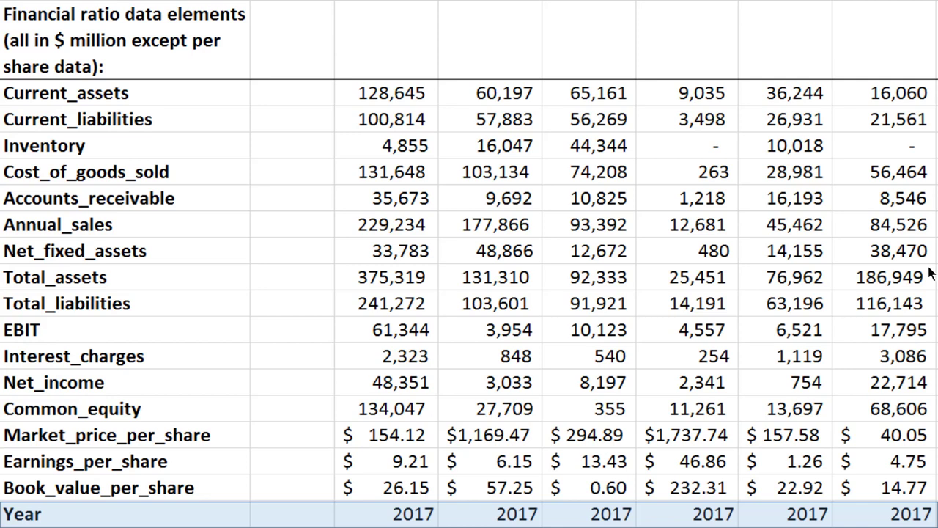
- Advance to the 2017 ratio table slide with Current_assets to Book_value_per_share labels highlighted
key(ctrl+shift+Down)
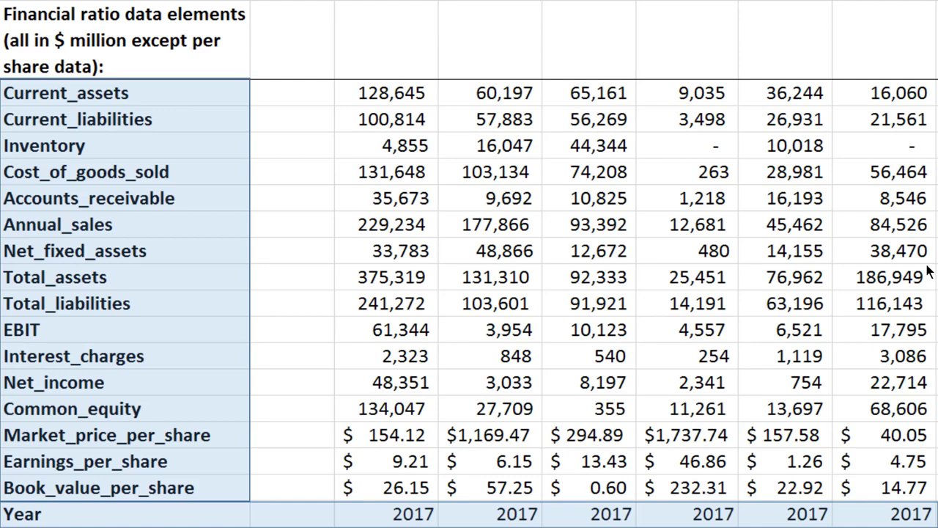
- Move on to the Compustat Fundamentals Annual slide covering the date range and company code steps
key(alt+Tab)
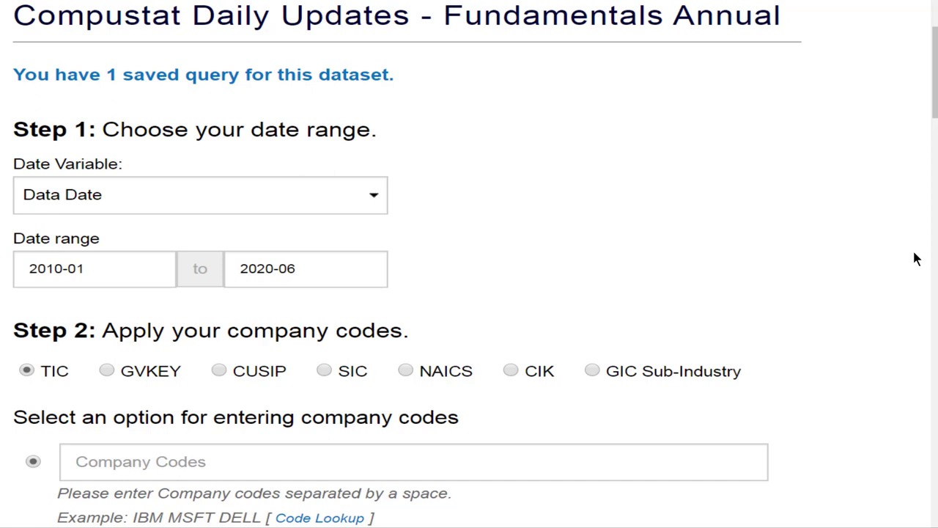
- Scroll ahead toward the Step 3 'Select Variable Types' slide
scroll(915, 258, down, 10)
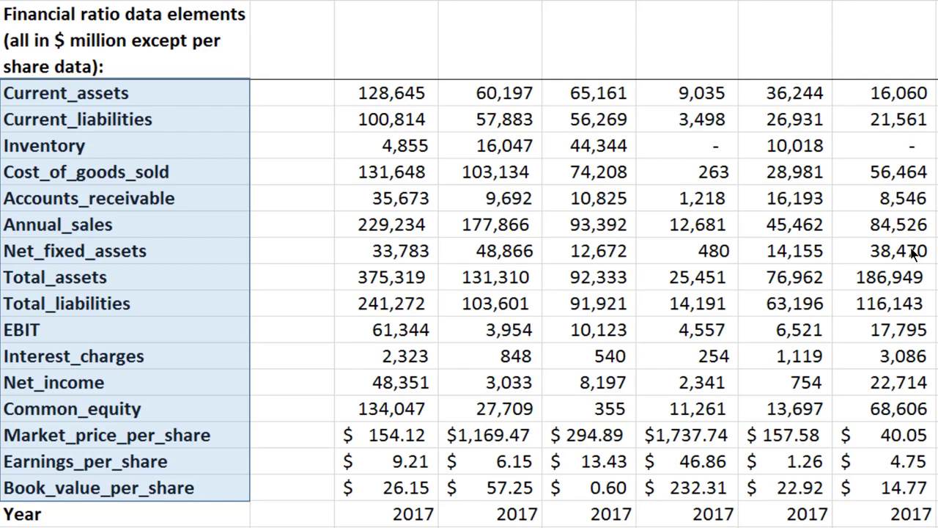
- Advance toward the Step 4 'Select query output' slide
key(alt+Tab)
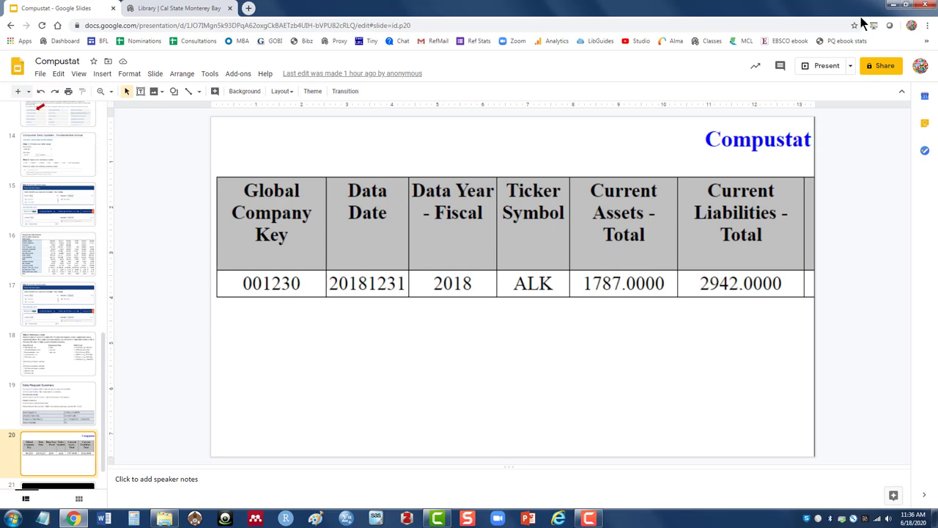
- Show the CSUMB Library page full screen, scrolled down to the Start Your Research links
click(168, 11)
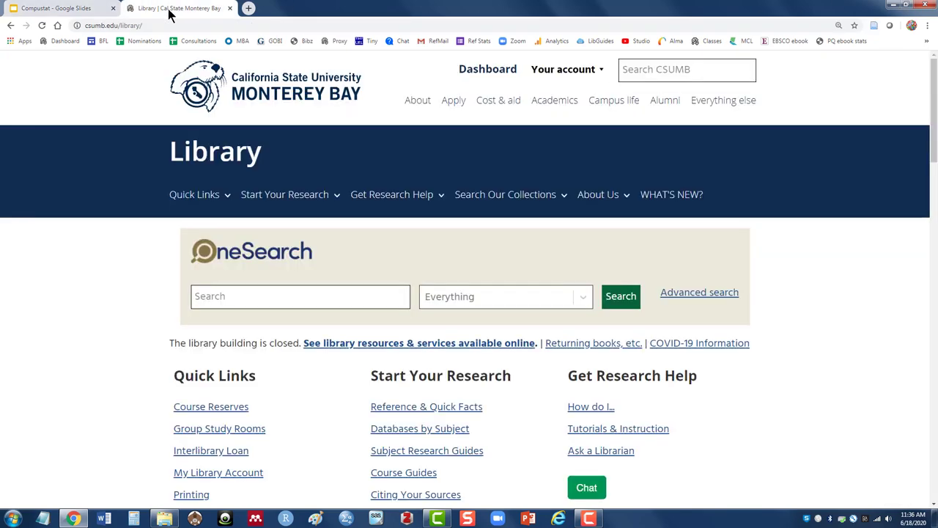
key(F11)
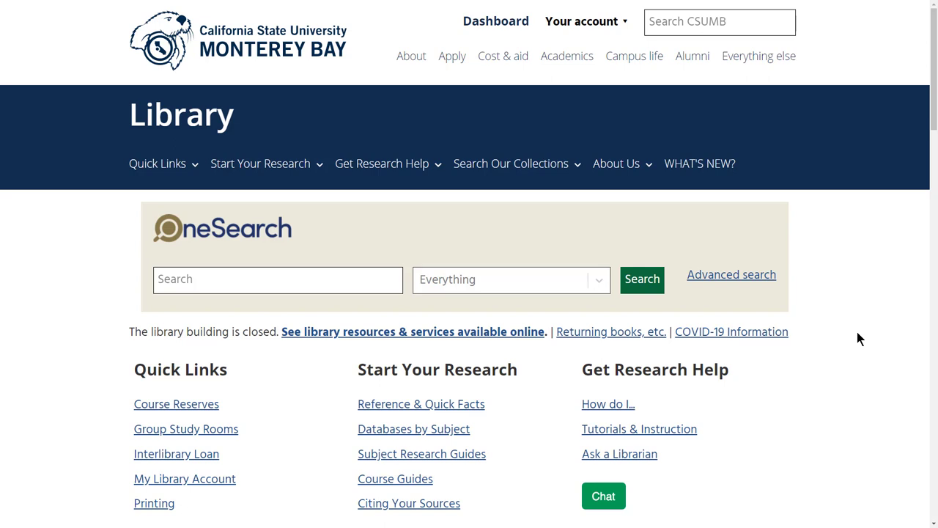
scroll(823, 325, down, 1)
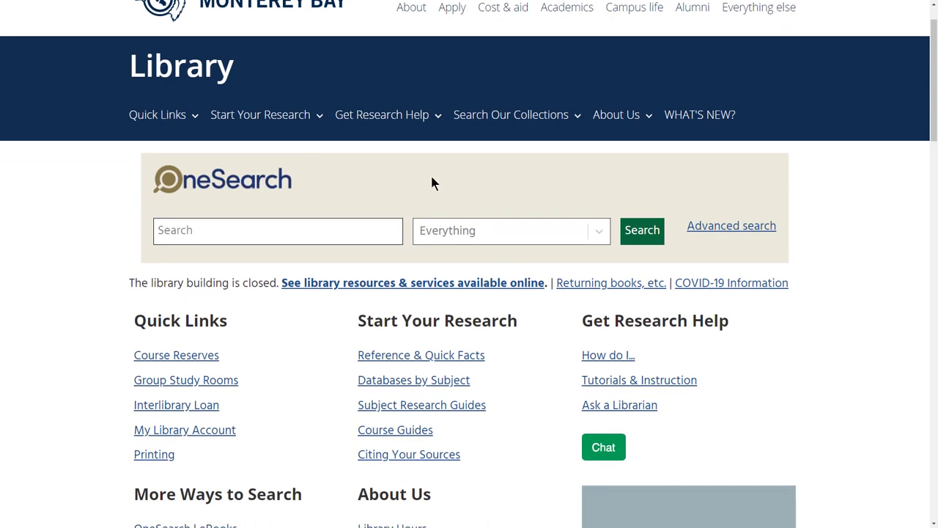
scroll(401, 174, down, 1)
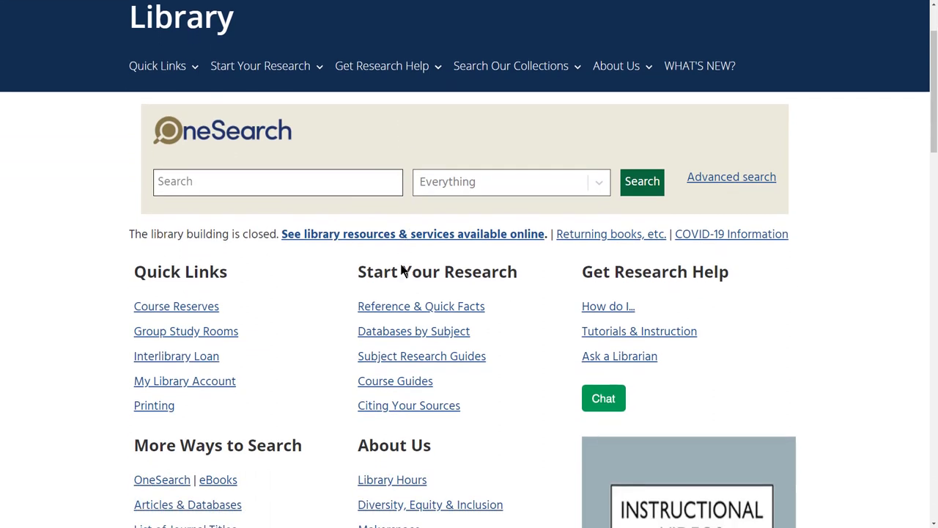
- Open Databases by Subject and pick Wharton Research Data Services near the bottom of the list
click(402, 337)
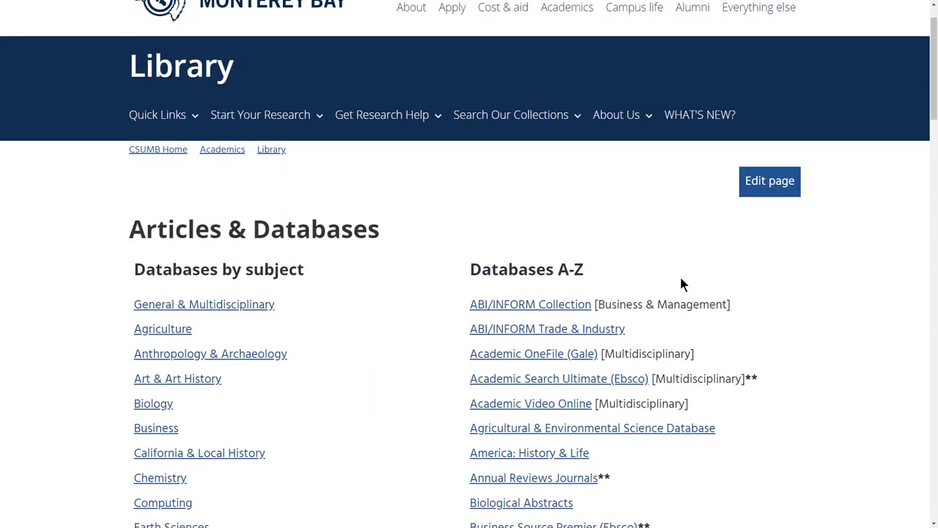
scroll(681, 282, down, 5)
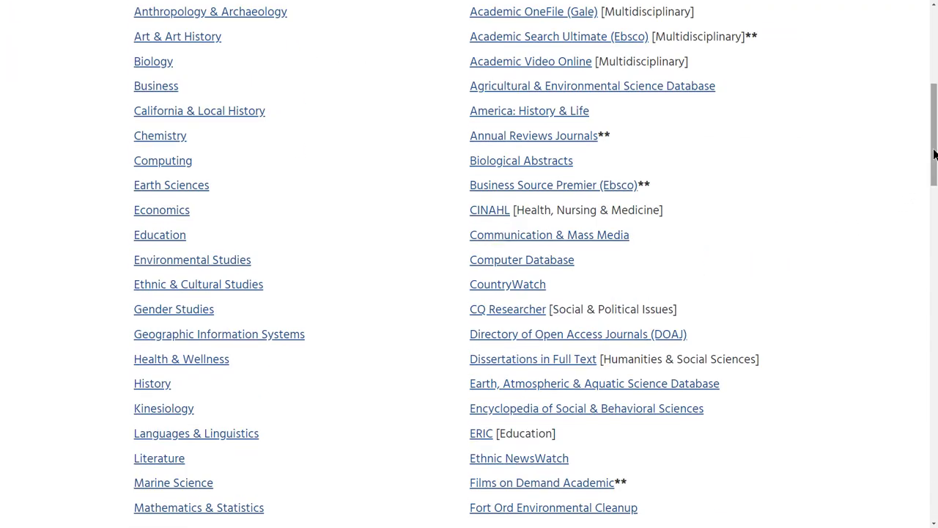
scroll(699, 277, down, 8)
drag(935, 262, 936, 444)
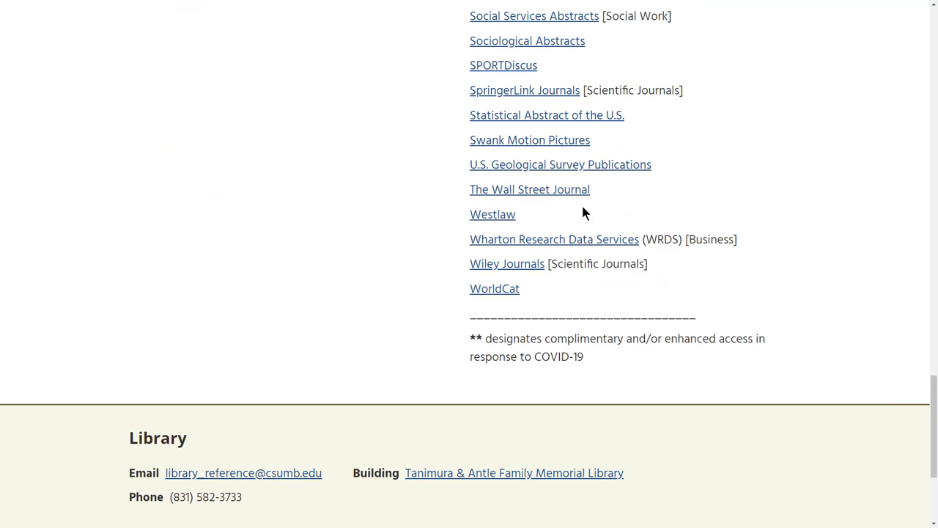
click(558, 242)
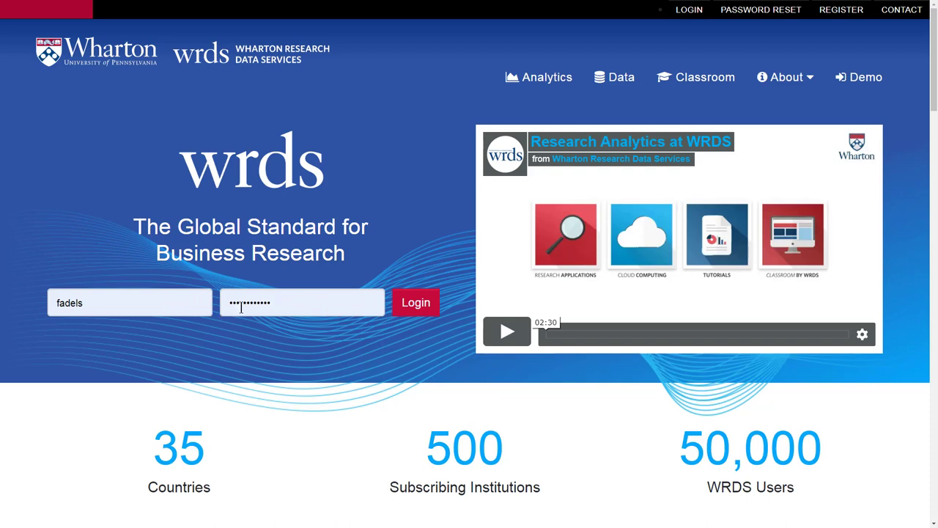
- Submit the entered WRDS username and password to log in
click(397, 312)
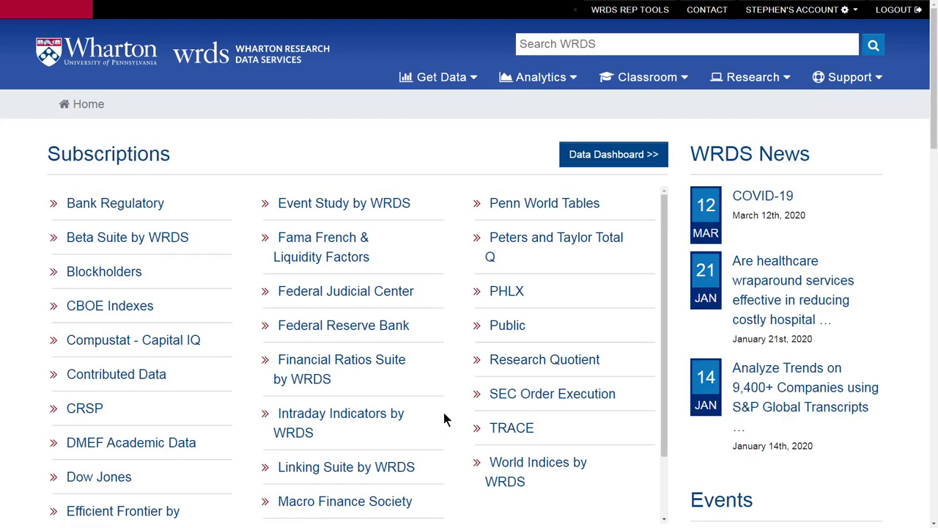
- Zoom in and navigate Compustat - Capital IQ > North America - Daily > Fundamentals Annual
key(ctrl+plus)
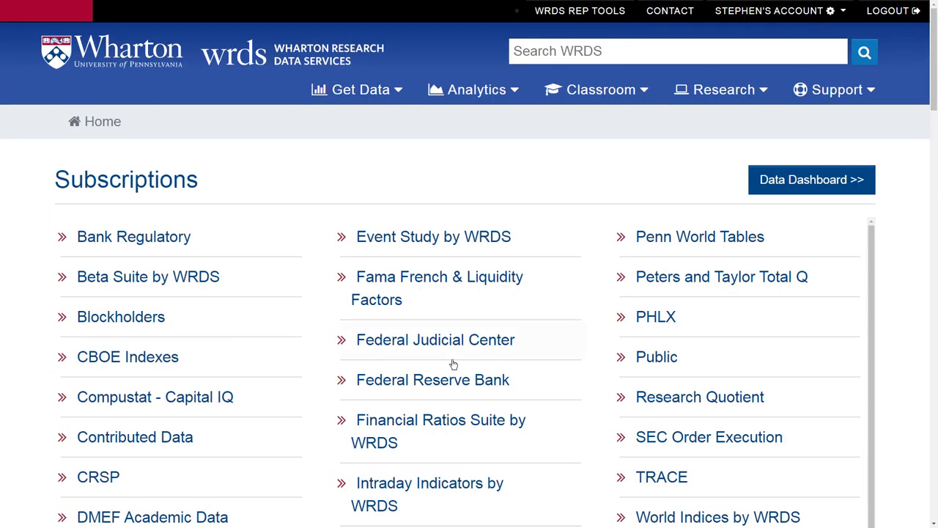
scroll(426, 277, down, 1)
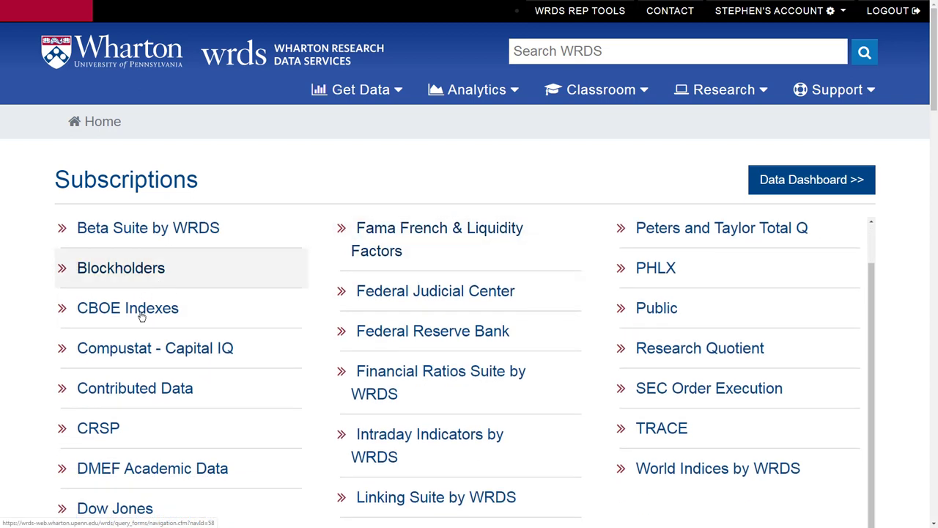
click(160, 348)
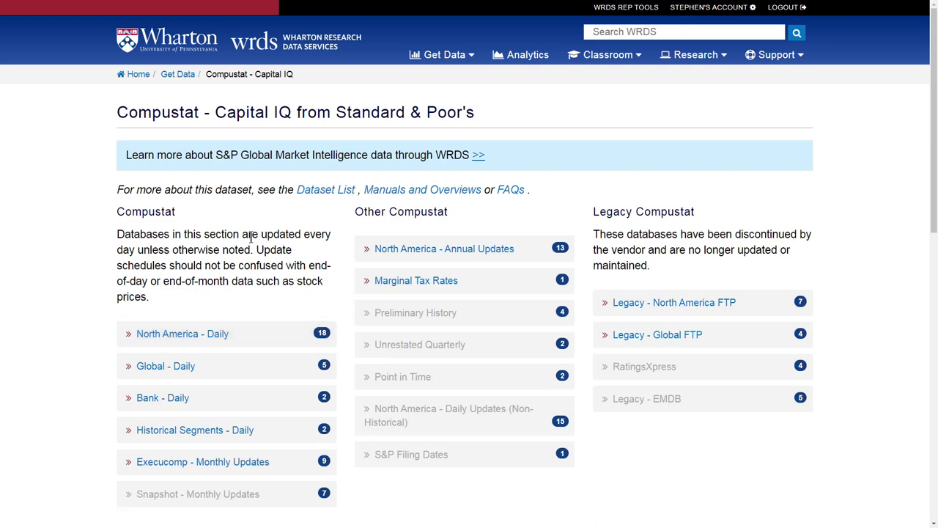
key(ctrl+plus)
scroll(239, 232, down, 1)
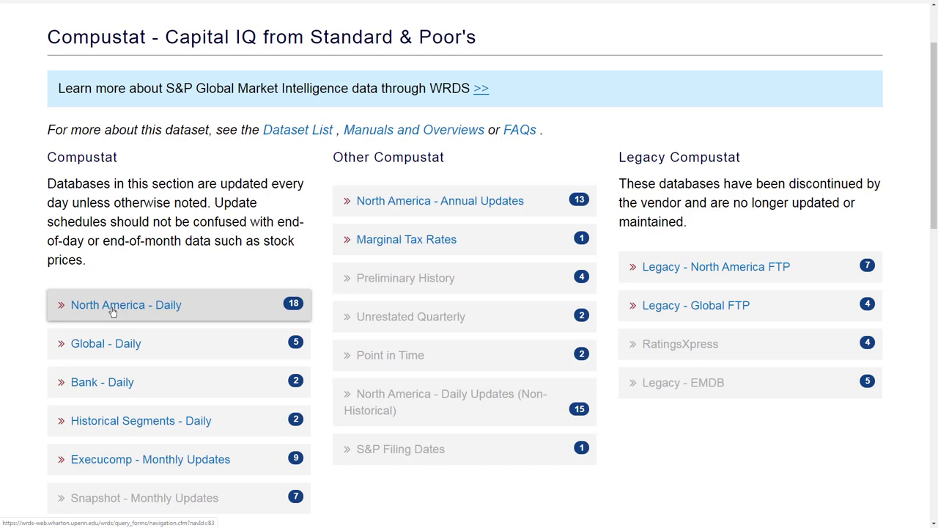
click(112, 311)
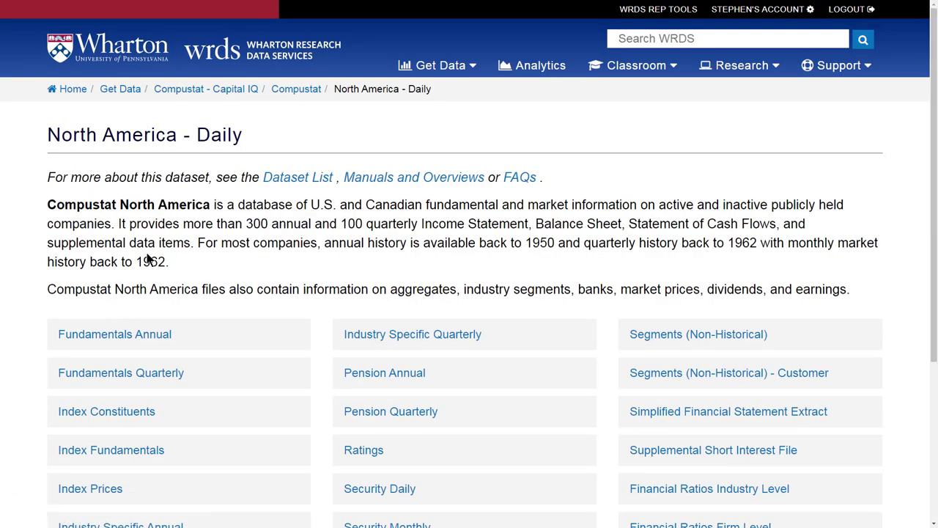
click(111, 336)
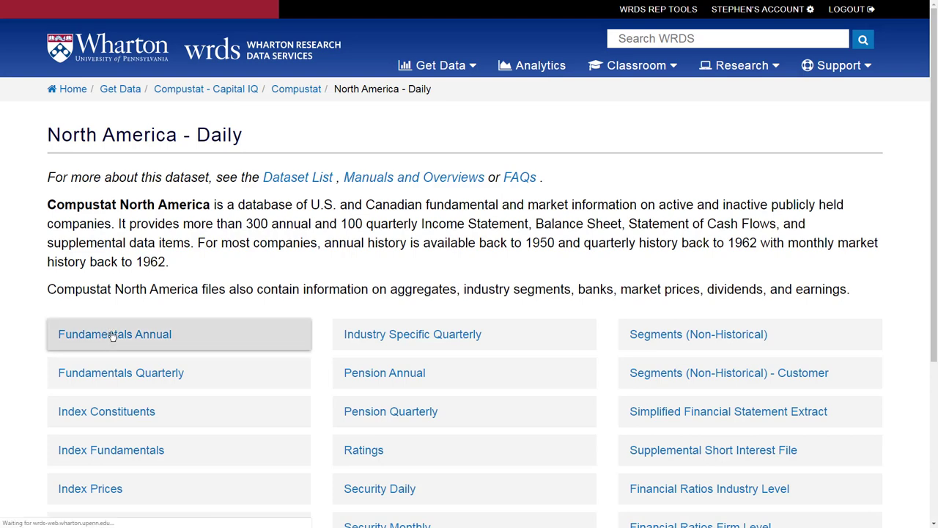
- In Step 1, pick 2018 Jan as the start date and 2018 Dec as the end date
scroll(205, 261, down, 1)
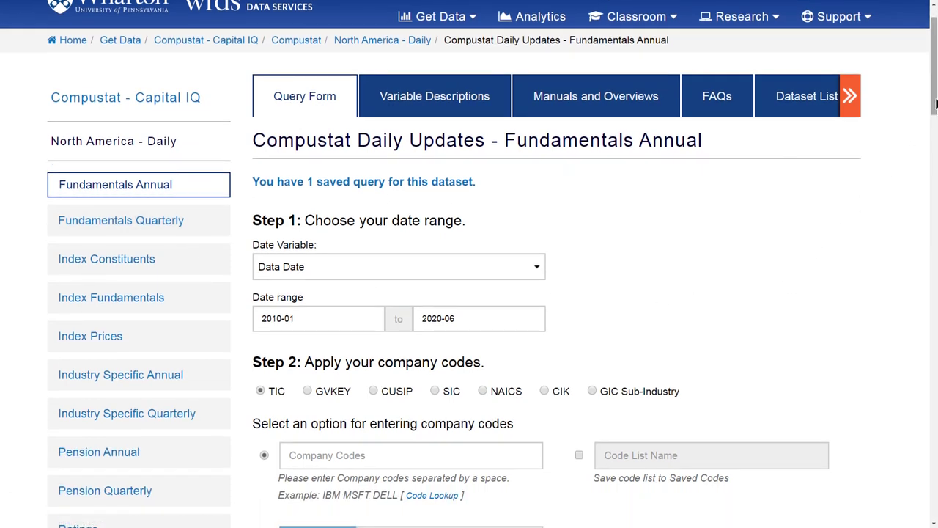
drag(935, 104, 936, 132)
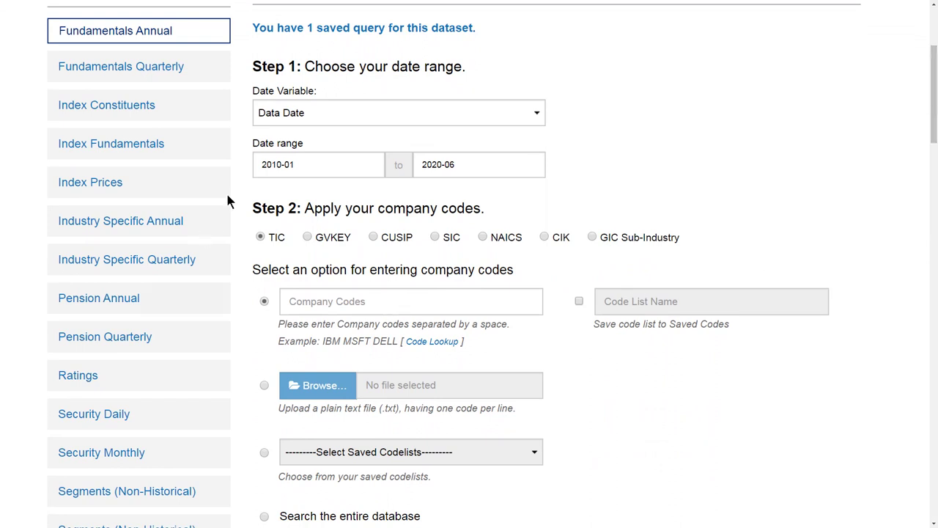
click(323, 164)
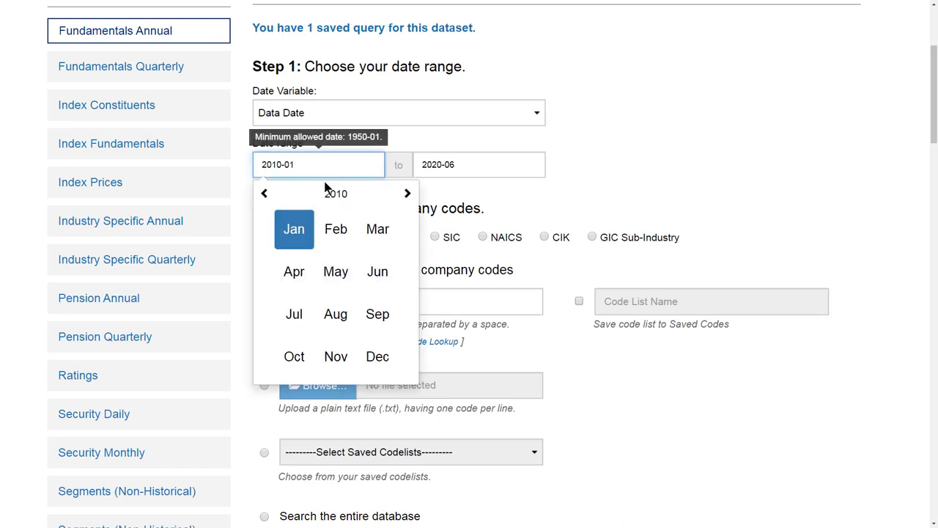
click(331, 195)
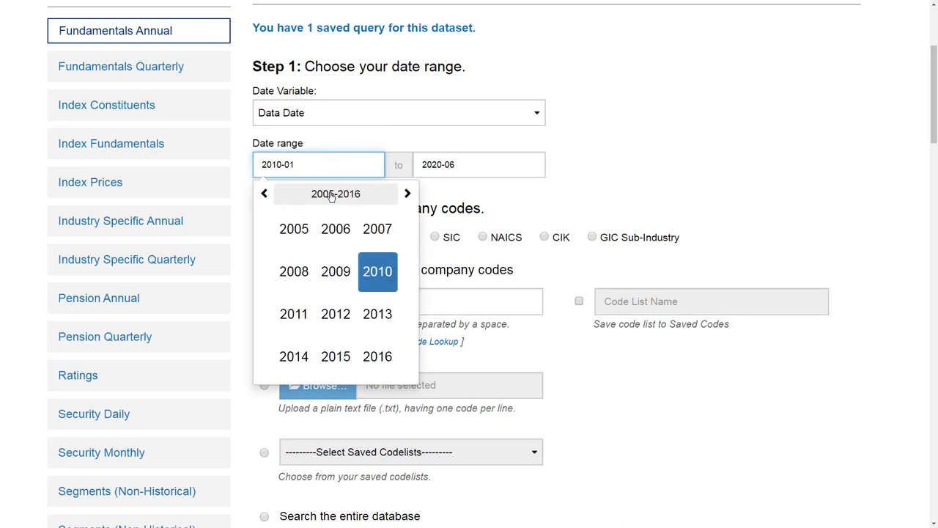
click(407, 194)
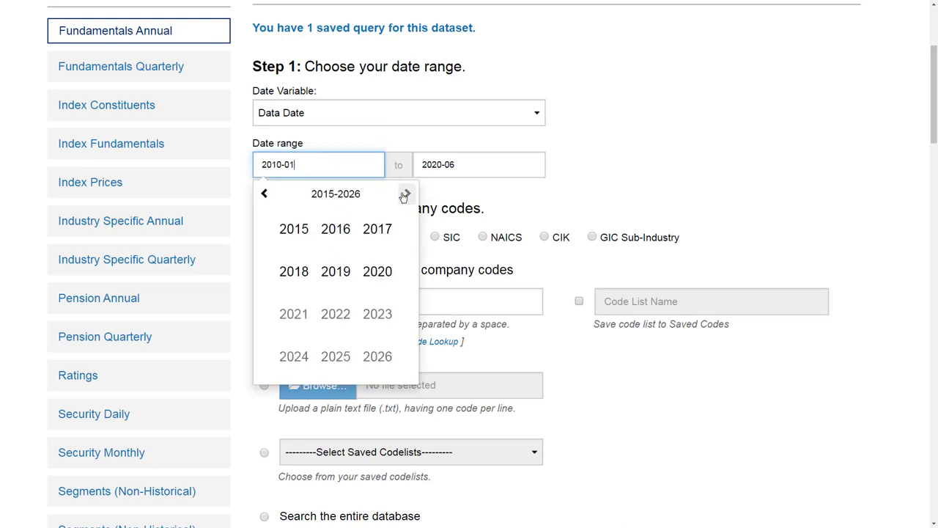
click(294, 273)
click(291, 233)
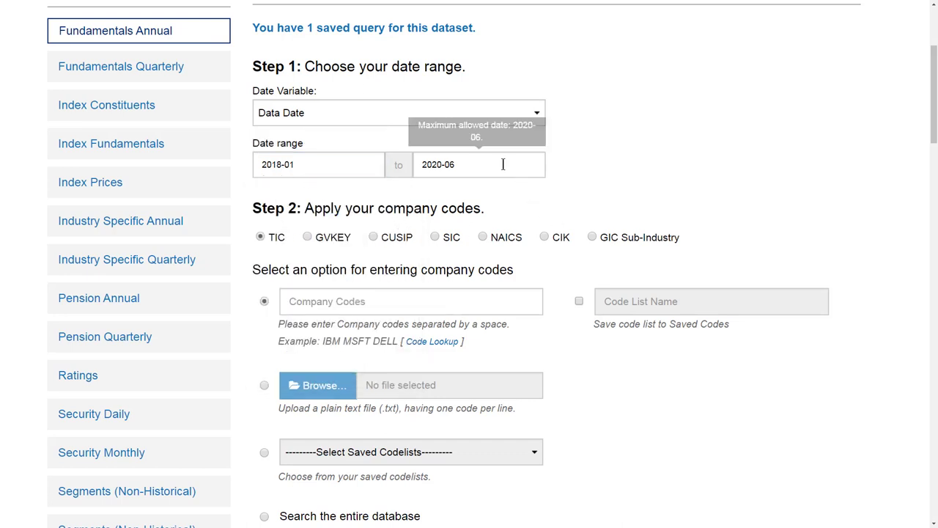
click(530, 164)
click(497, 194)
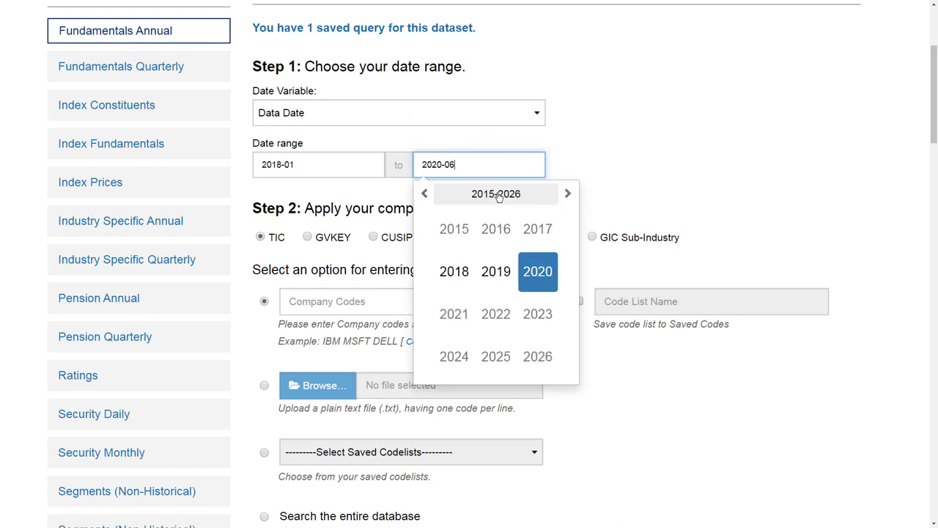
click(454, 269)
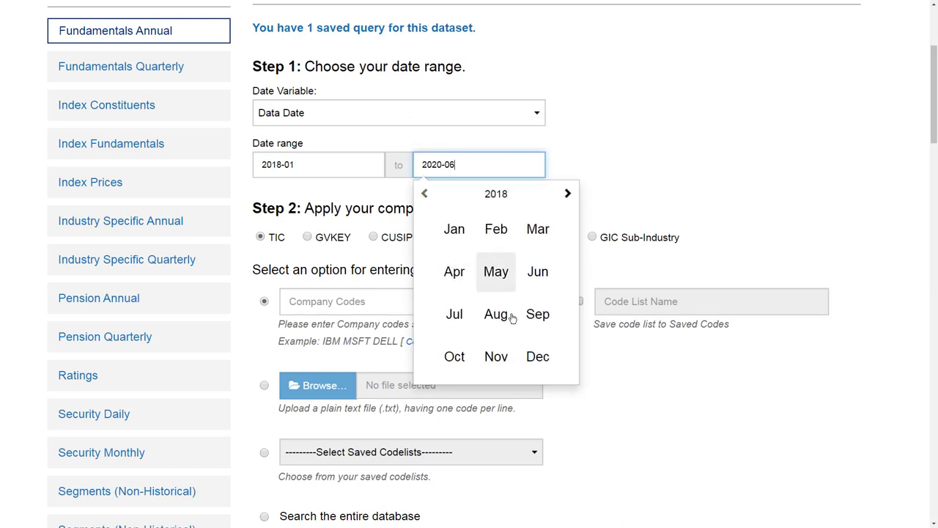
click(526, 354)
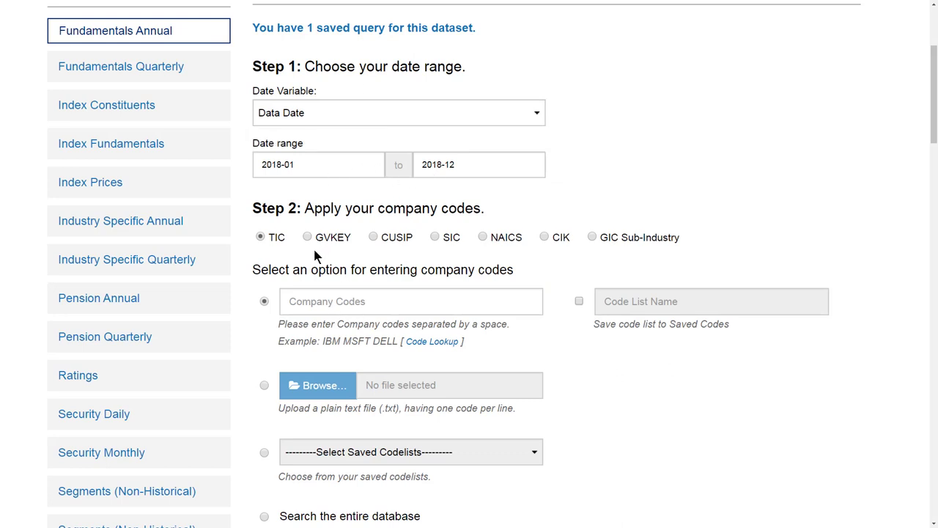
- Begin entering the ALK ticker in the Step 2 Company Codes box
click(312, 301)
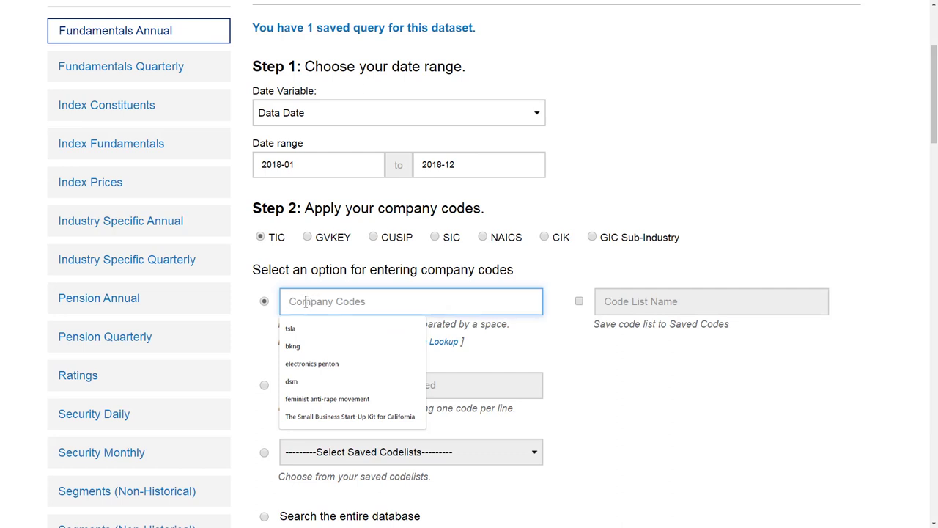
text(a)
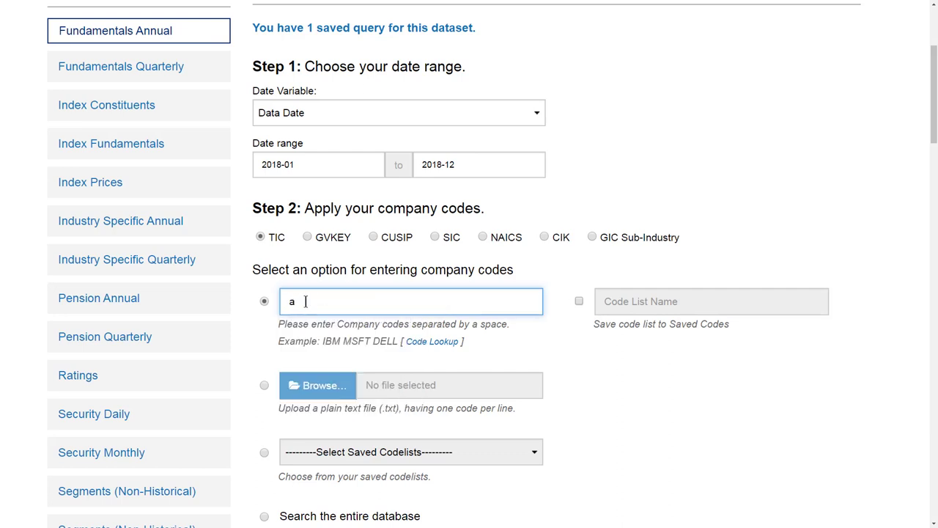
text(lk)
scroll(381, 292, down, 7)
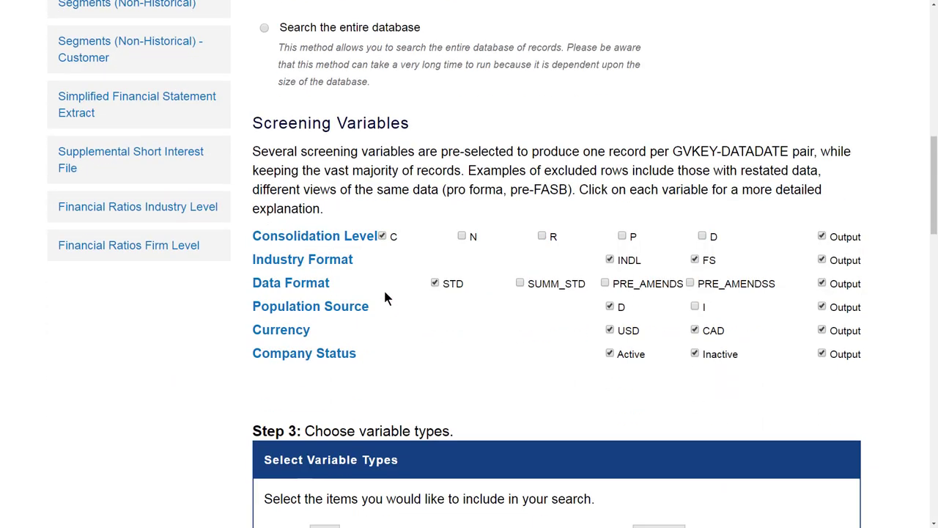
scroll(385, 292, down, 4)
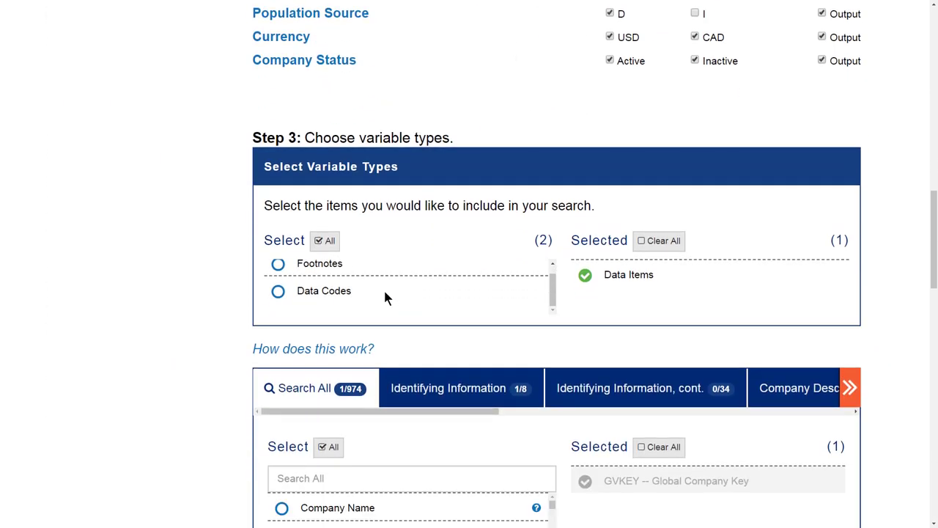
scroll(385, 292, down, 1)
scroll(367, 286, down, 1)
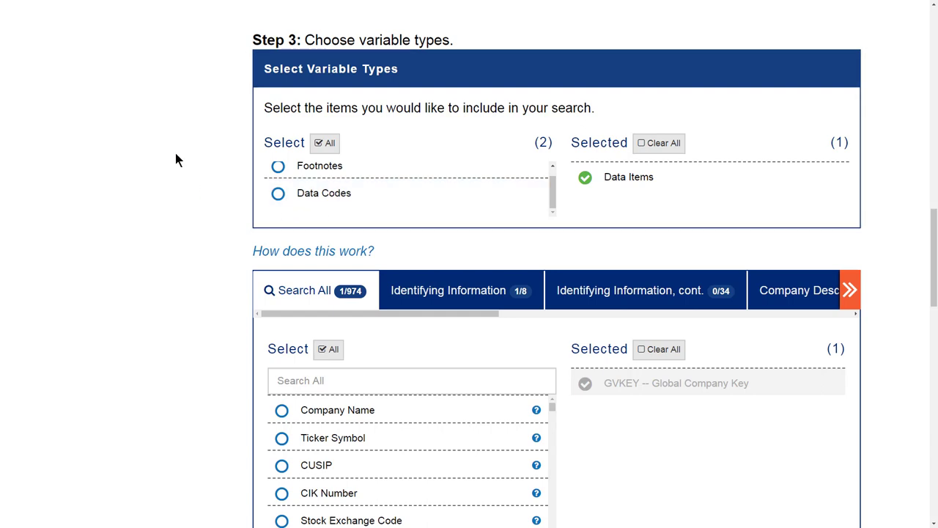
scroll(176, 161, down, 1)
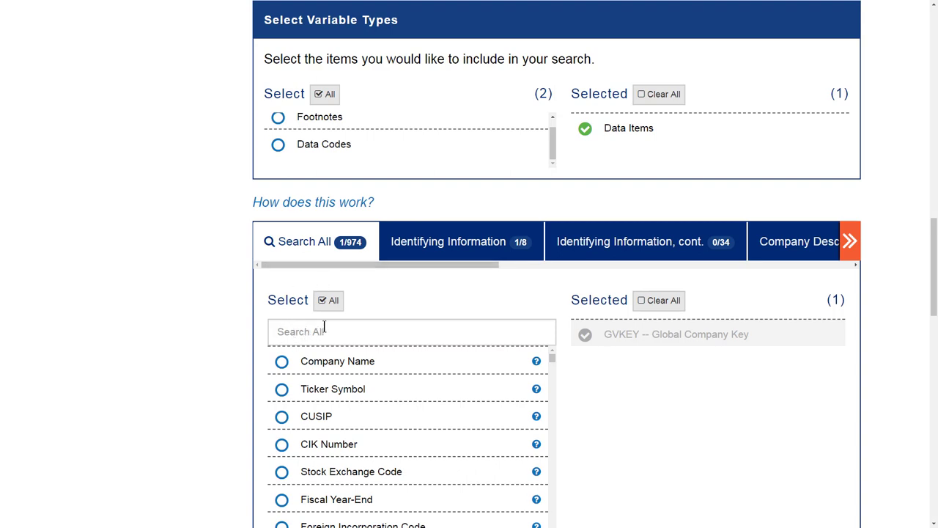
drag(305, 265, 304, 269)
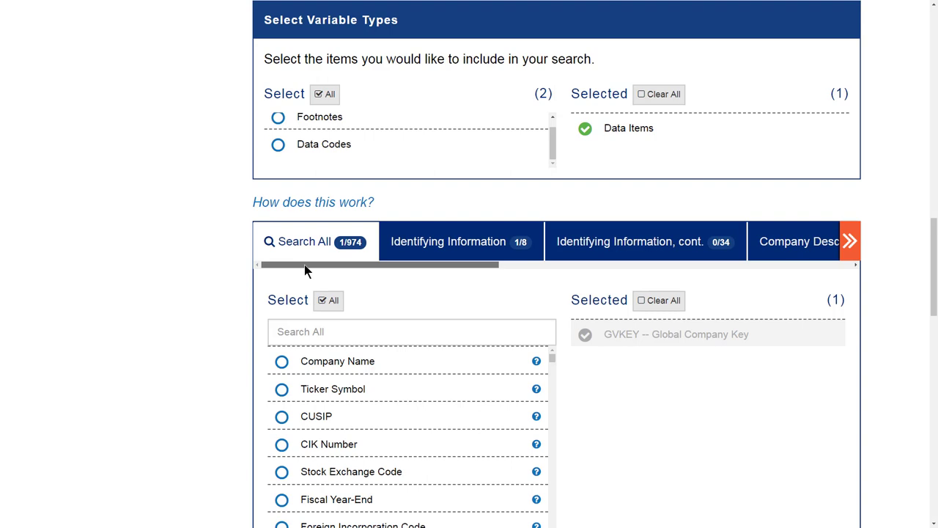
drag(308, 272, 532, 281)
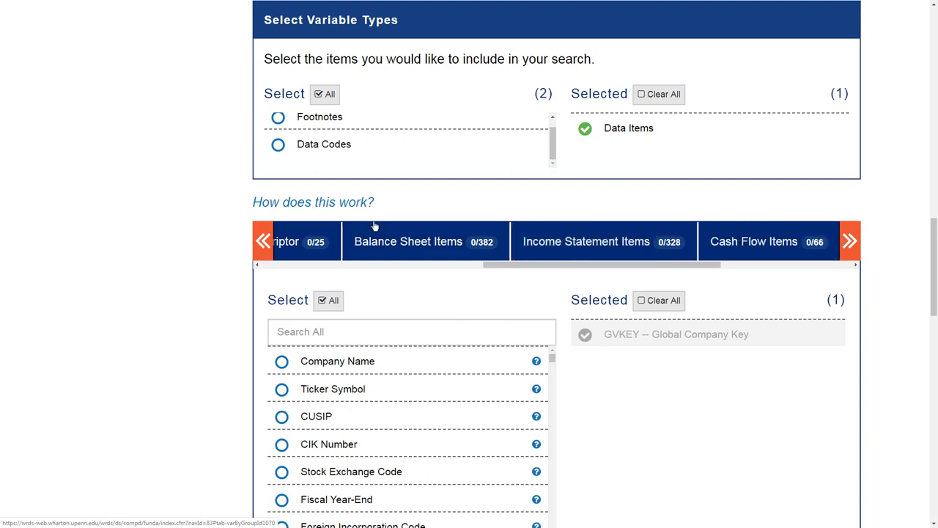
click(384, 241)
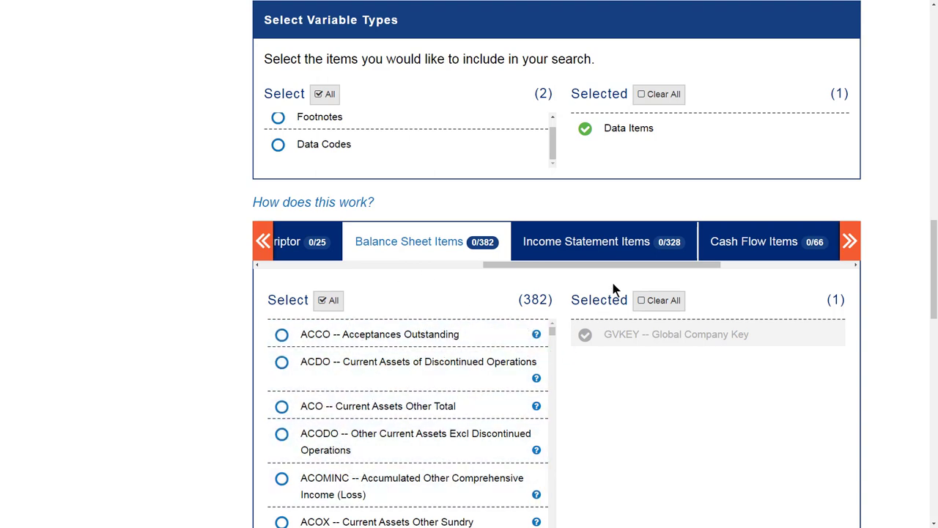
drag(591, 268, 312, 251)
click(312, 252)
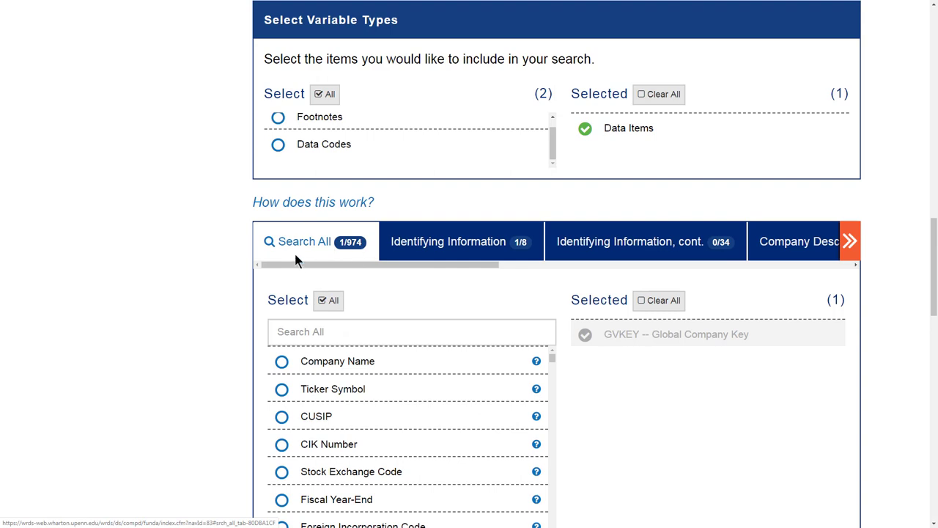
- Search the variables for 'current asse' to list matches such as ACT -- Current Assets - Total
click(284, 332)
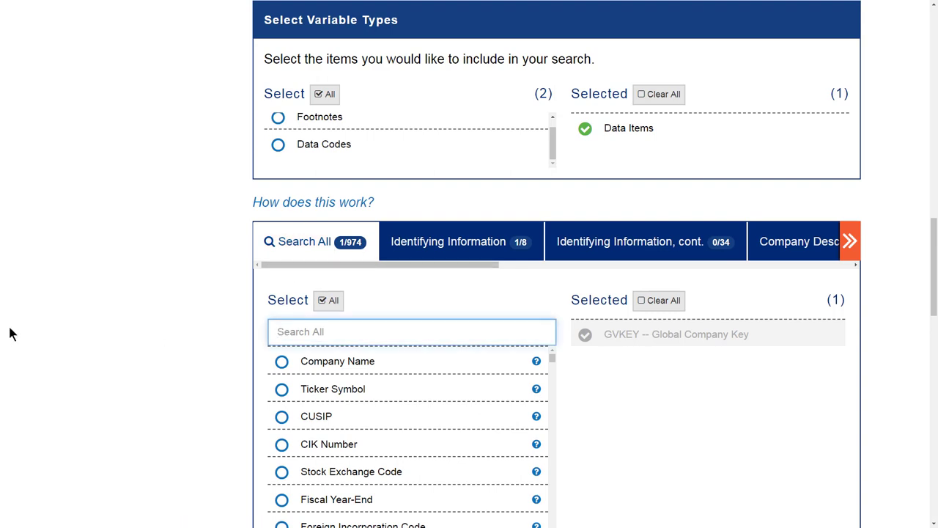
text(curre)
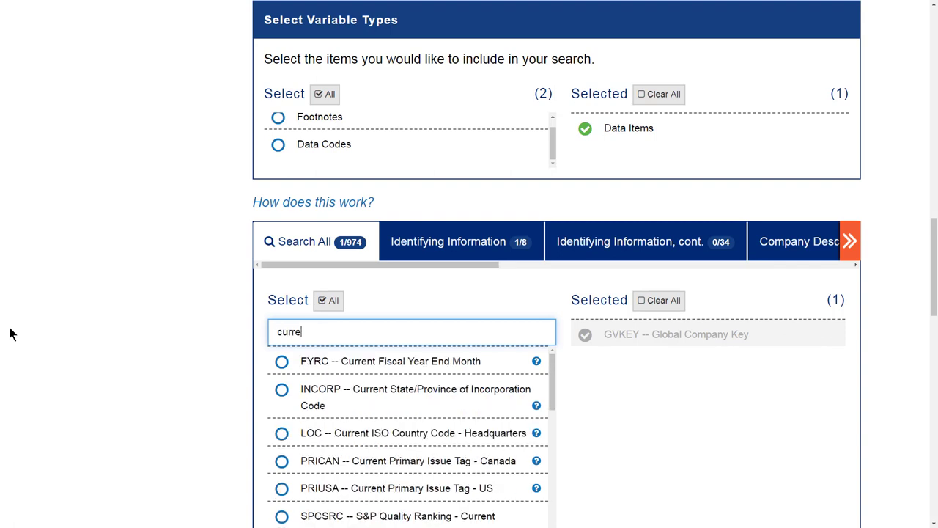
text(nt assets)
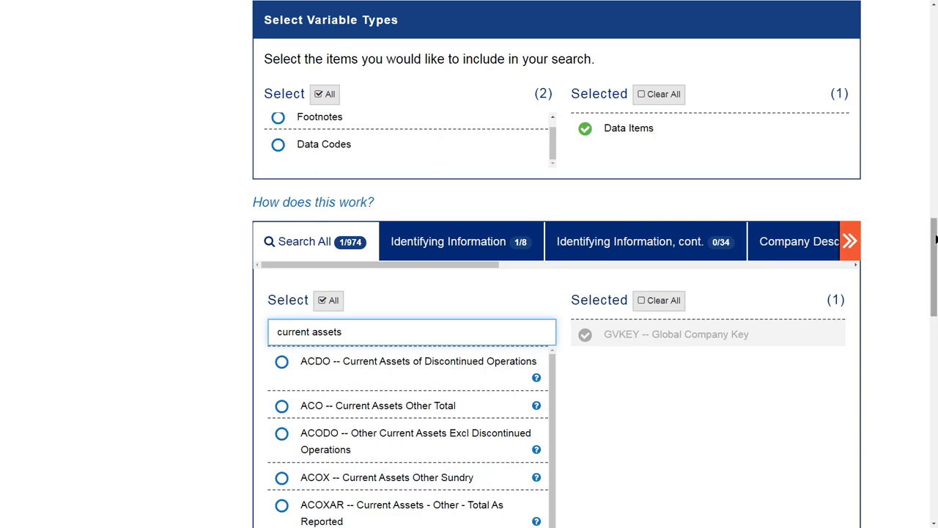
scroll(922, 237, down, 3)
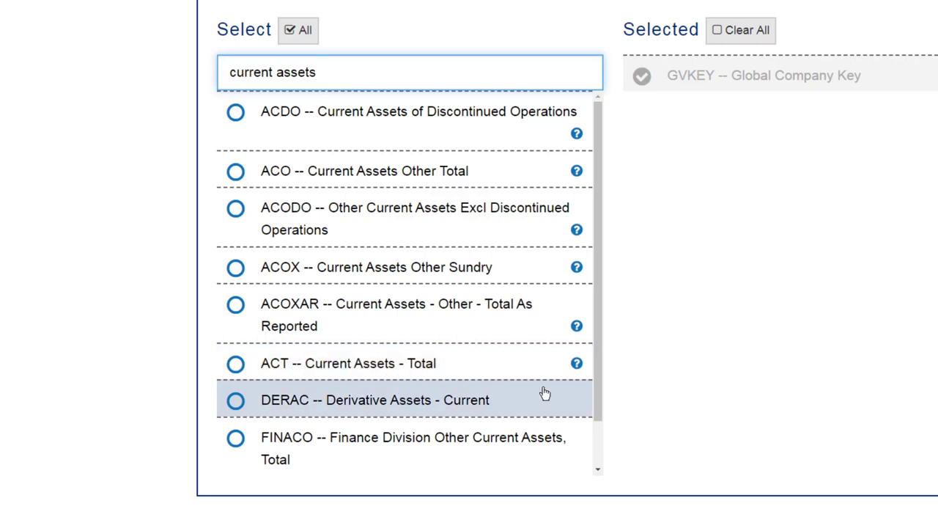
click(578, 367)
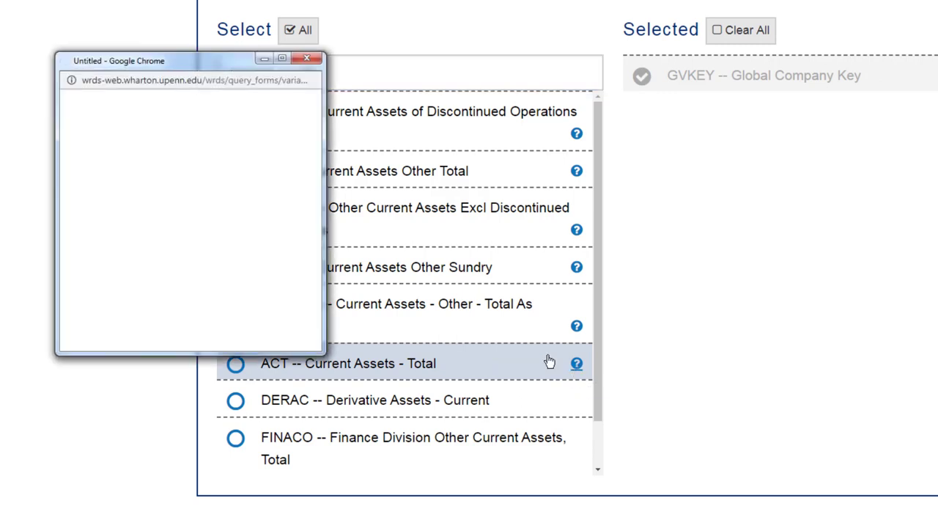
drag(322, 165, 566, 171)
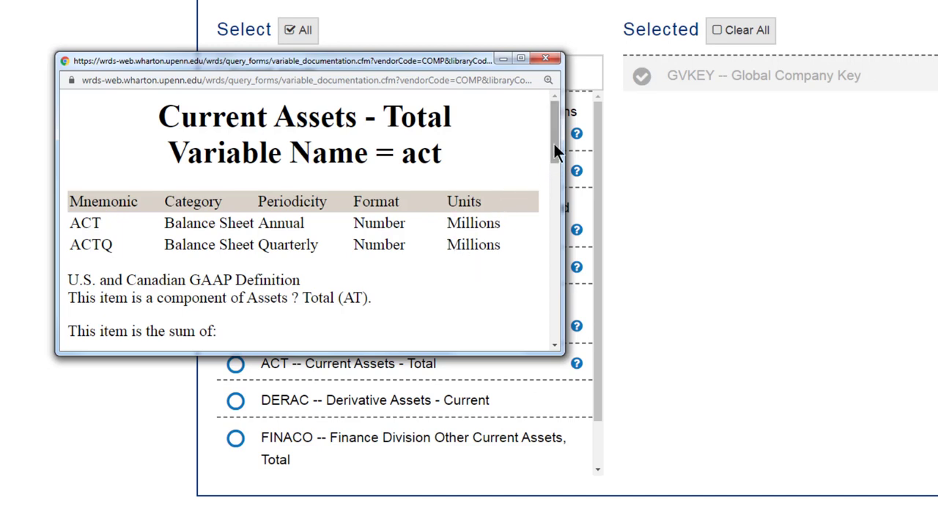
drag(554, 146, 553, 193)
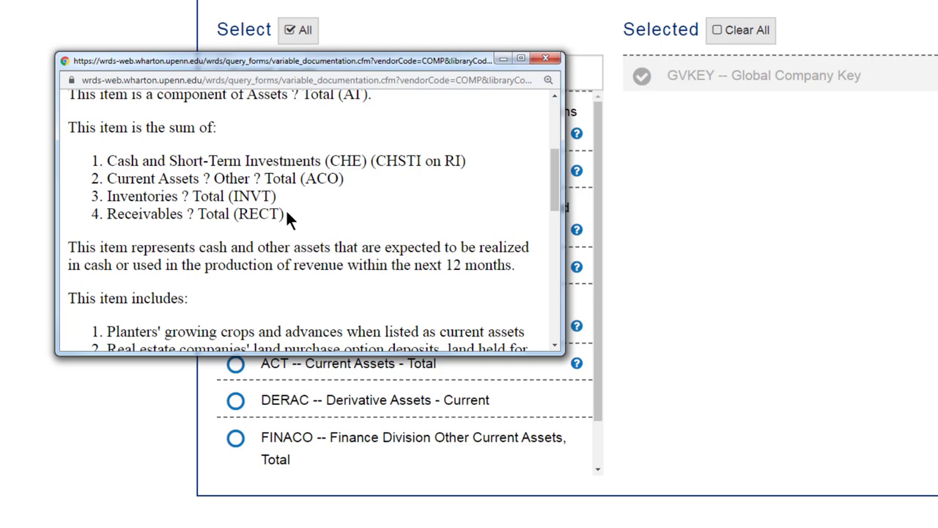
click(547, 62)
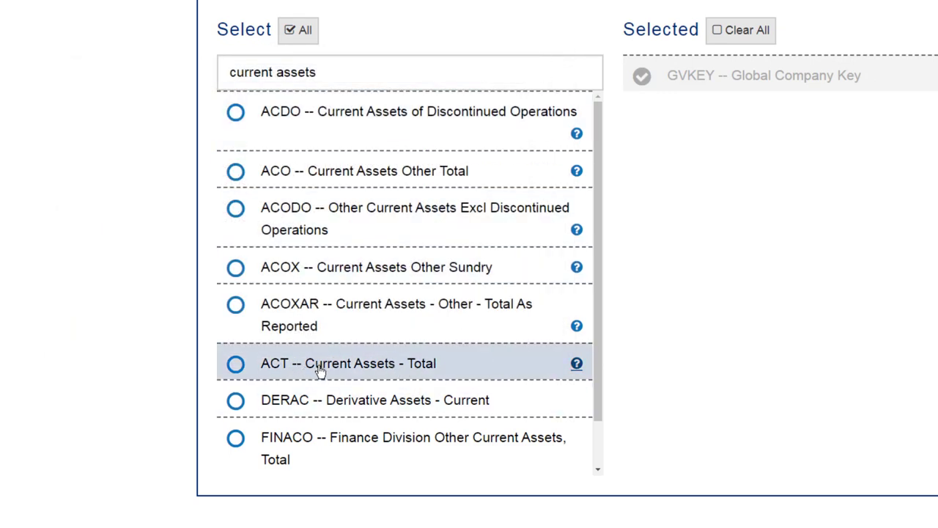
- Add ACT (Current Assets), LCT (Current Liabilities) and INVT (Inventories) totals to the chosen variables
click(319, 372)
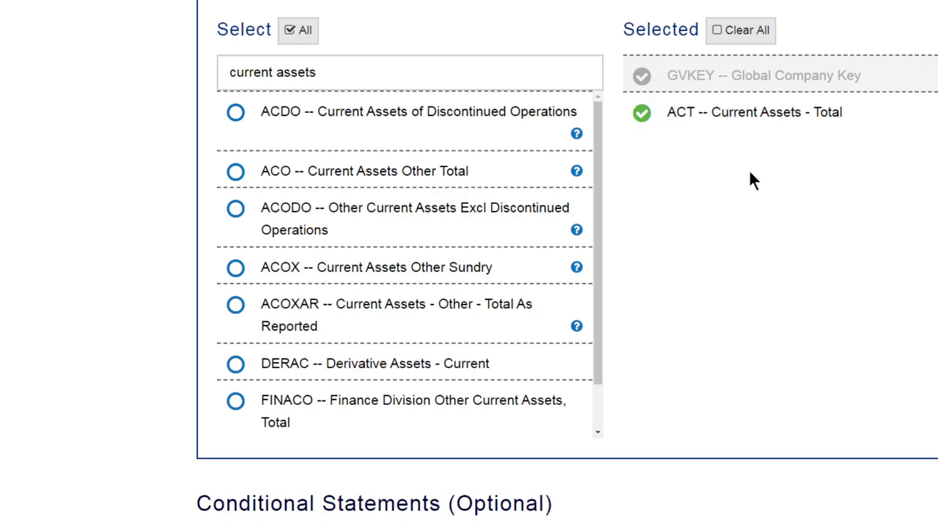
click(749, 118)
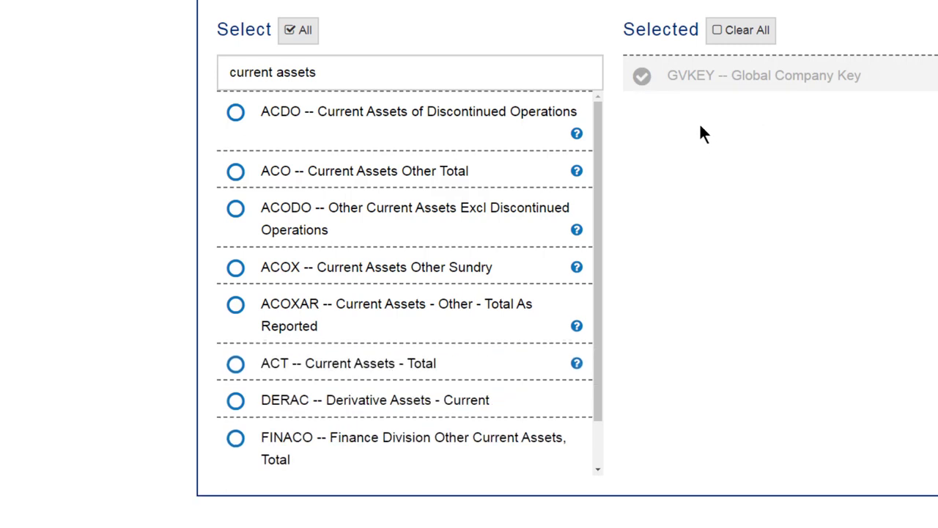
click(327, 364)
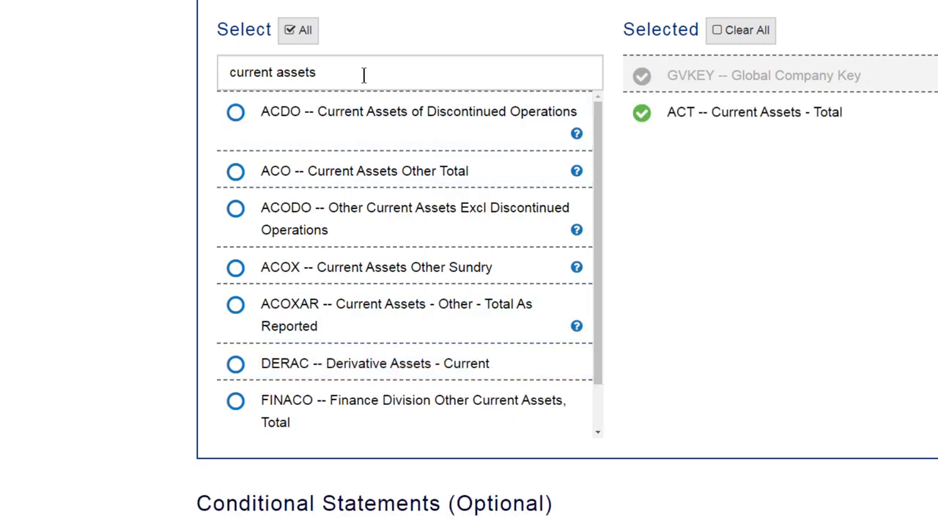
drag(362, 76, 277, 73)
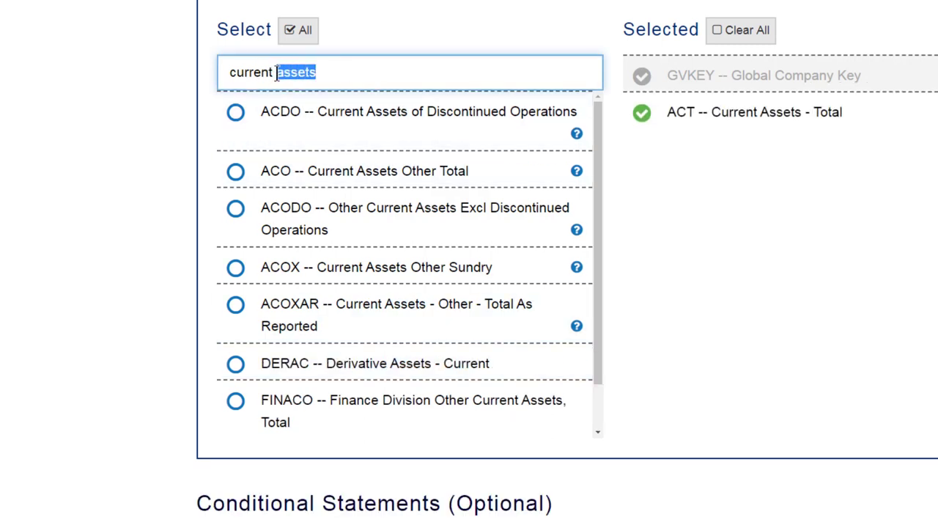
text(liabili)
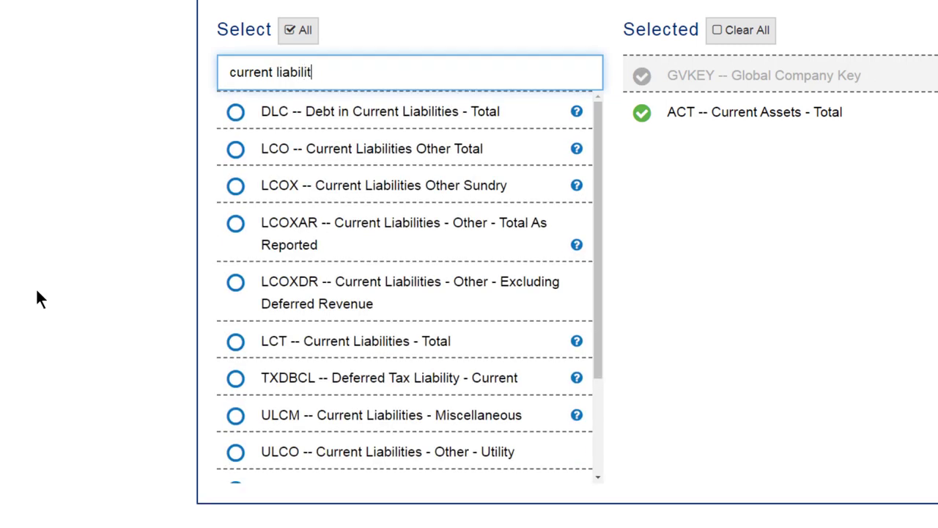
text(t)
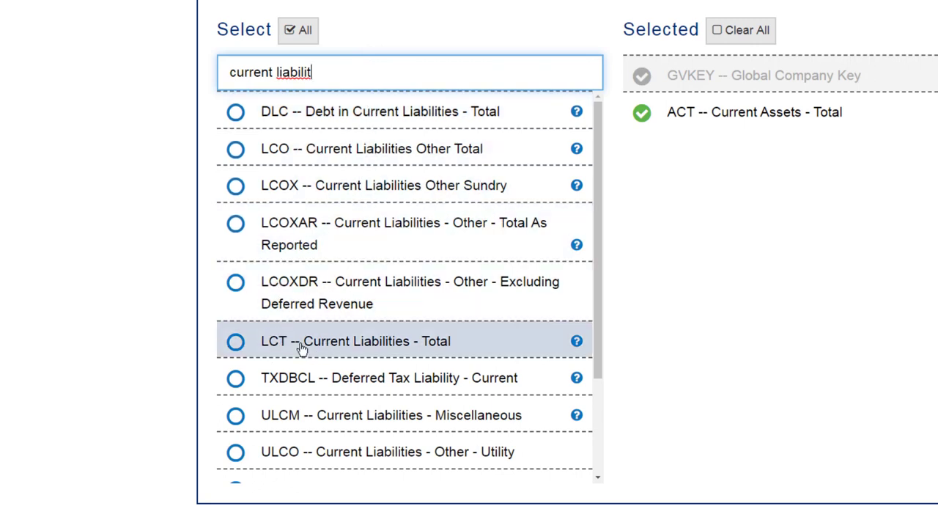
click(301, 344)
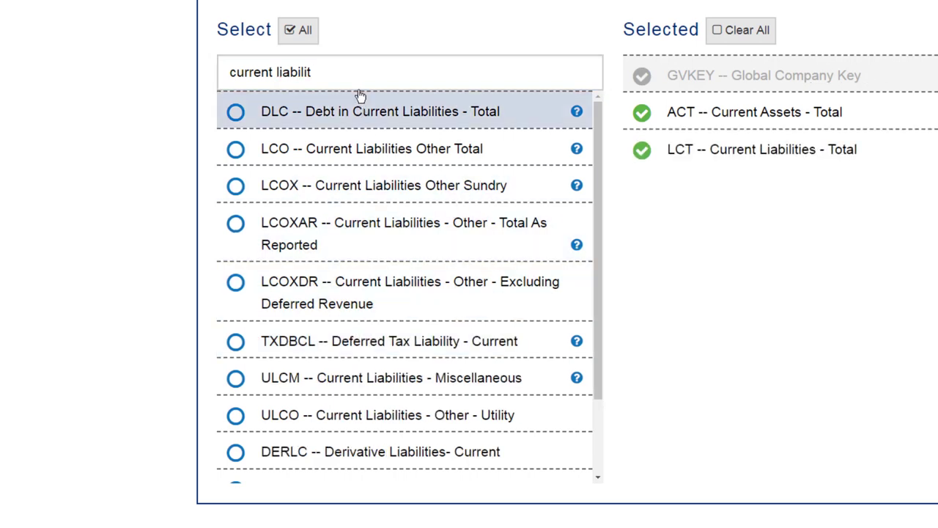
click(273, 73)
key(ctrl+a)
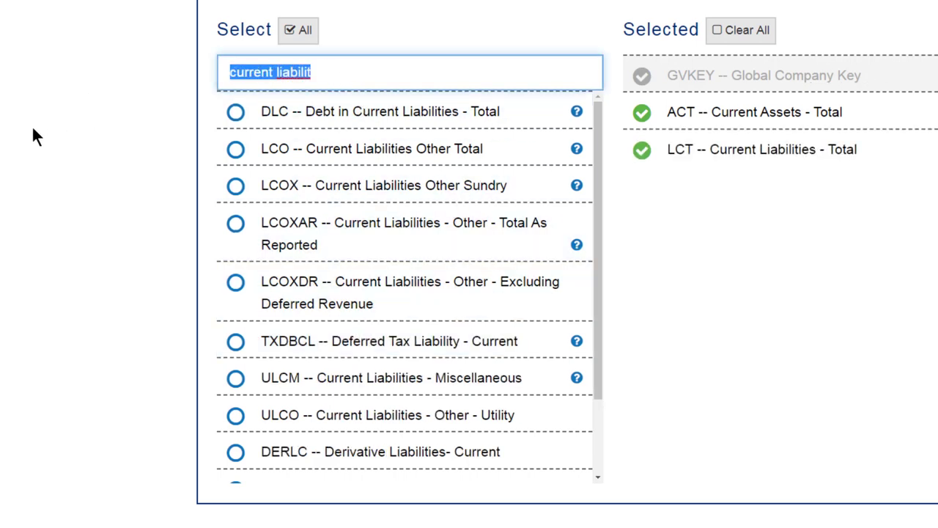
text(inve)
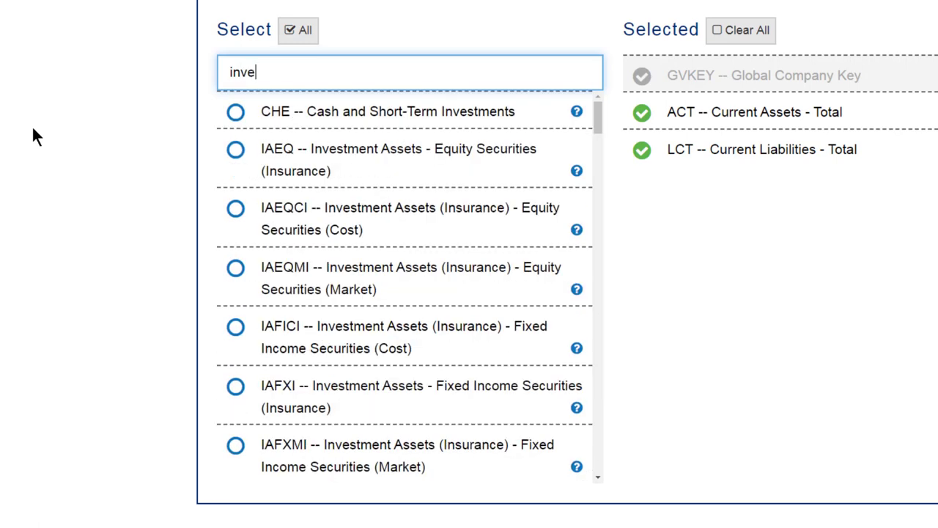
text(ntory)
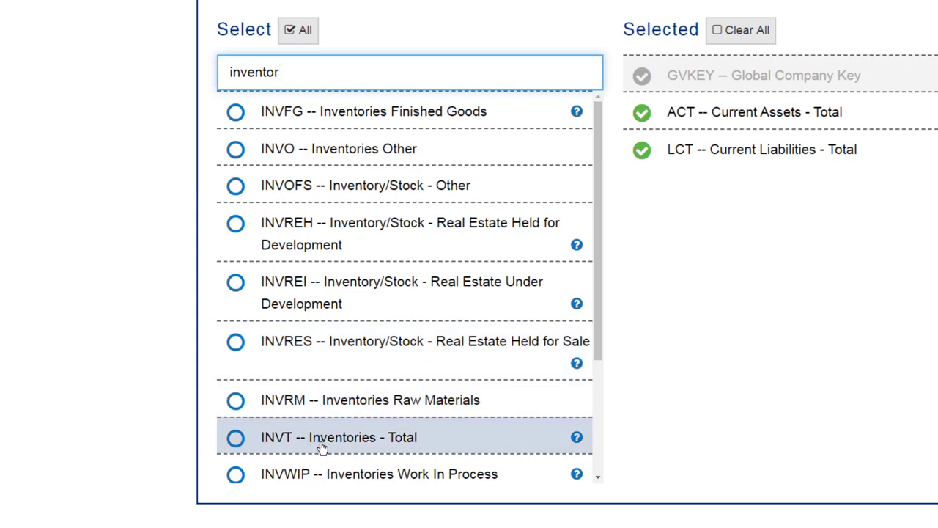
click(323, 448)
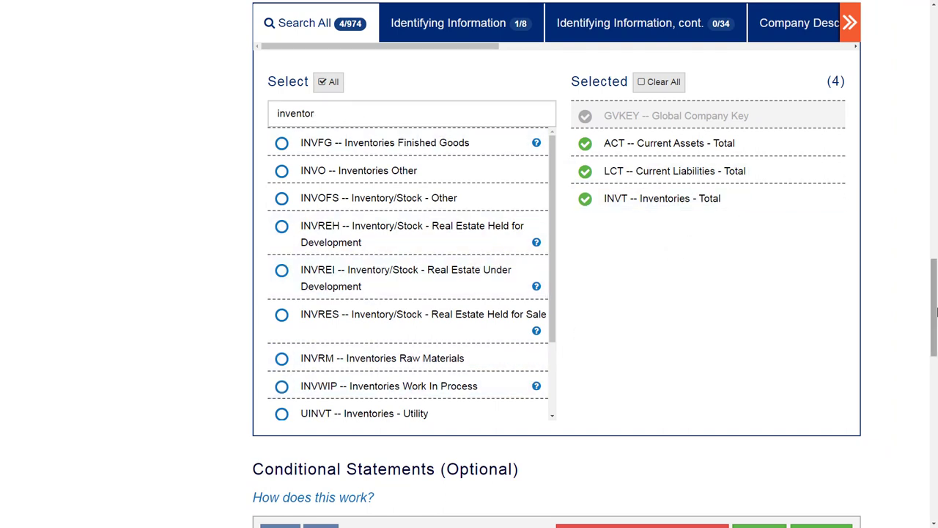
- Set the output format to HTML table (*.htm) and exit the browser's full-screen view
drag(937, 312, 936, 420)
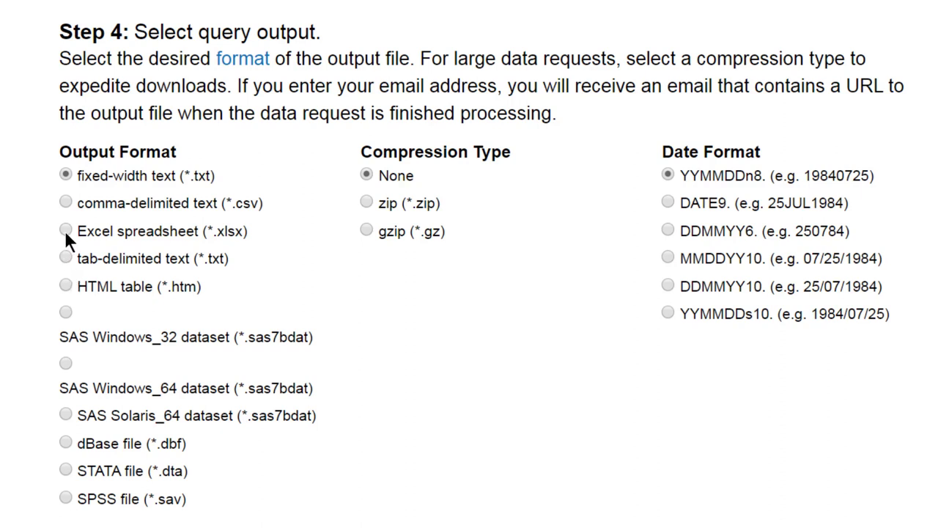
click(65, 285)
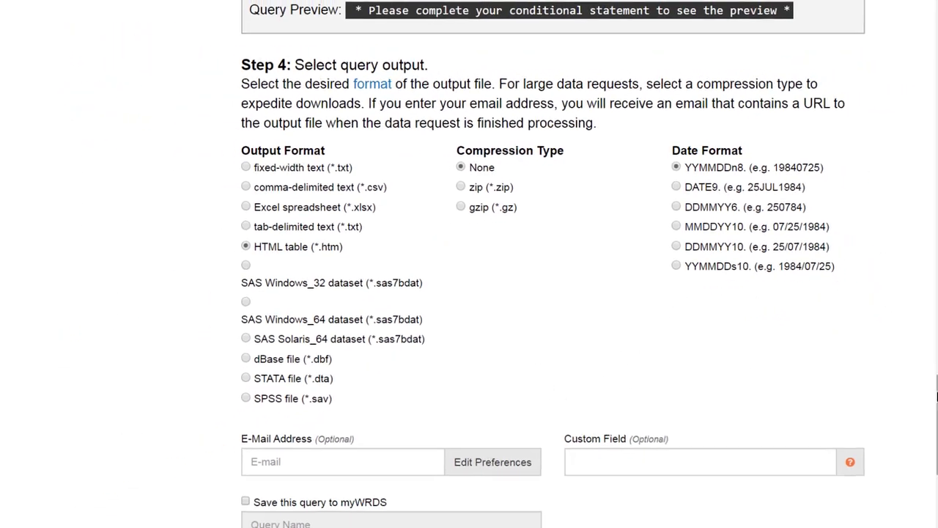
scroll(935, 395, down, 2)
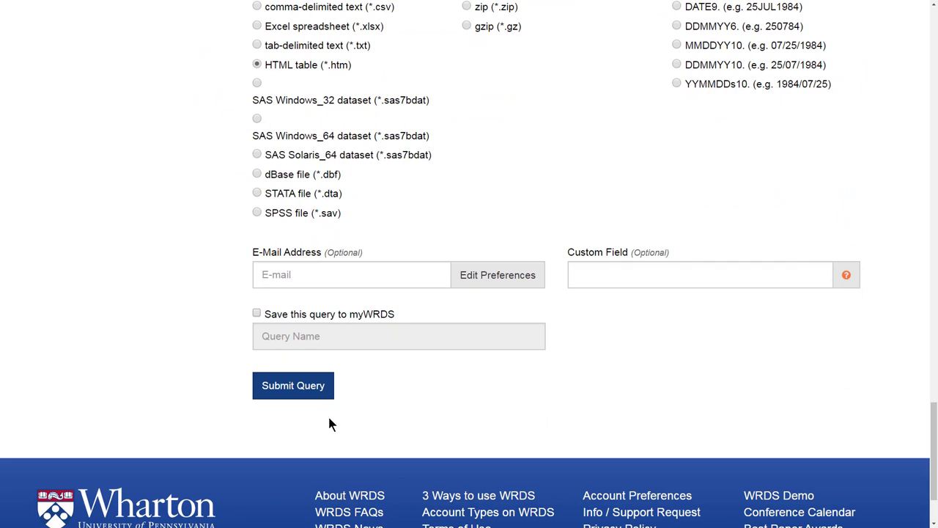
key(F11)
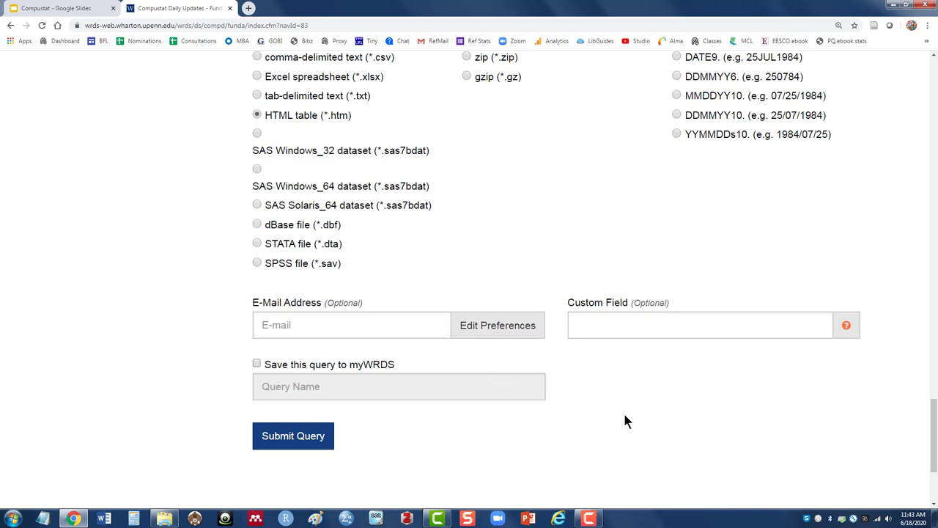
- Submit the ALK 2018 request and open its HTML output: current assets 1787, inventories 60, liabilities 2942
key(F11)
key(F11)
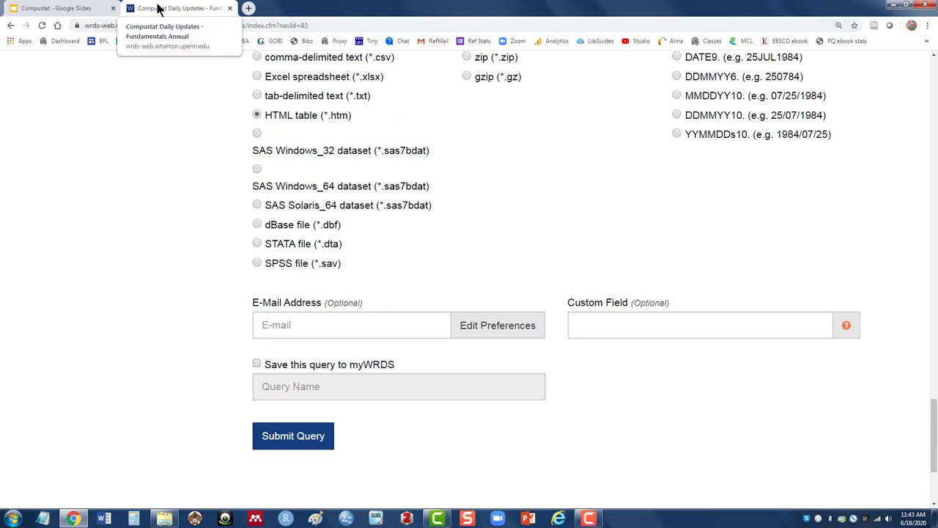
click(304, 447)
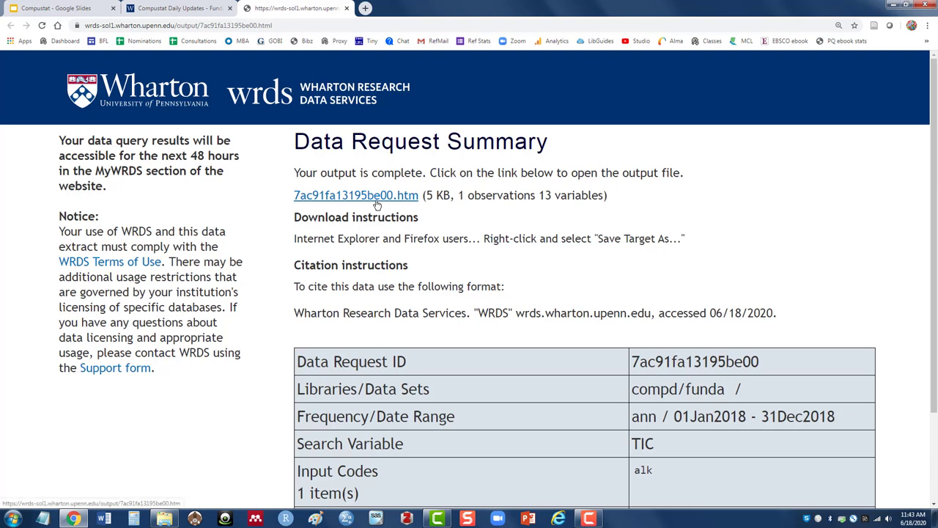
click(377, 197)
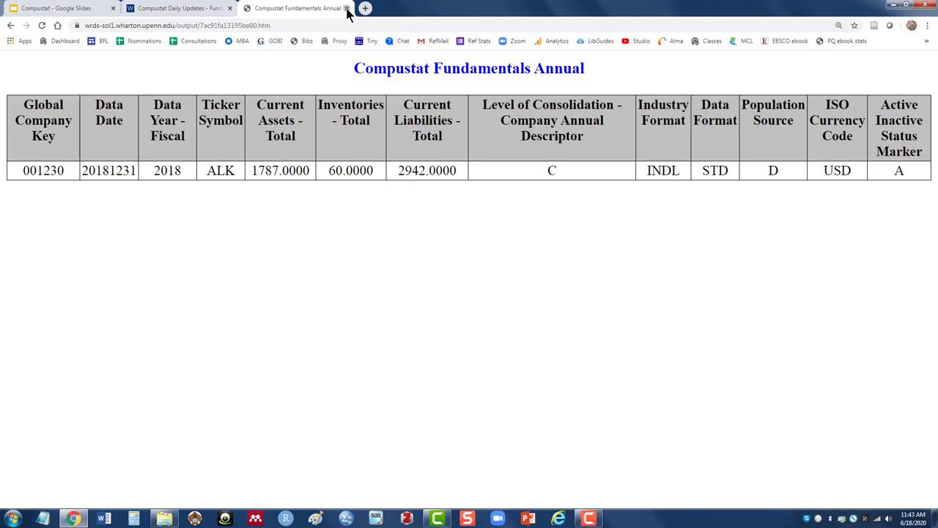
- Close the output tab and change the company codes on the query form to 'alk luv'
click(347, 8)
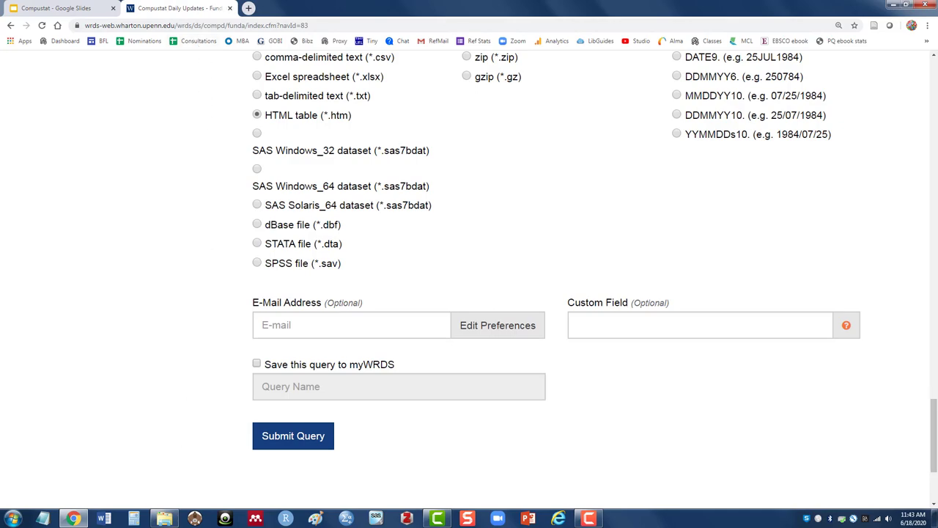
drag(935, 467, 935, 151)
scroll(936, 151, down, 1)
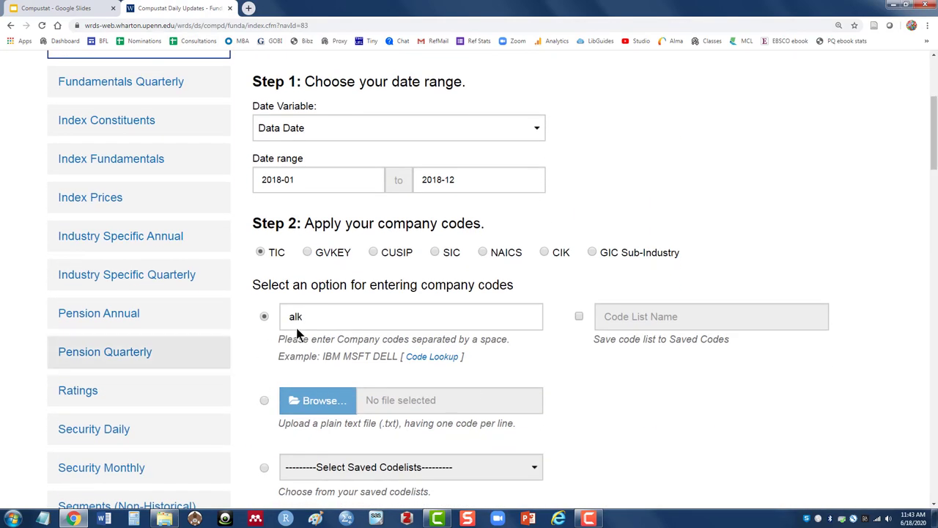
click(328, 321)
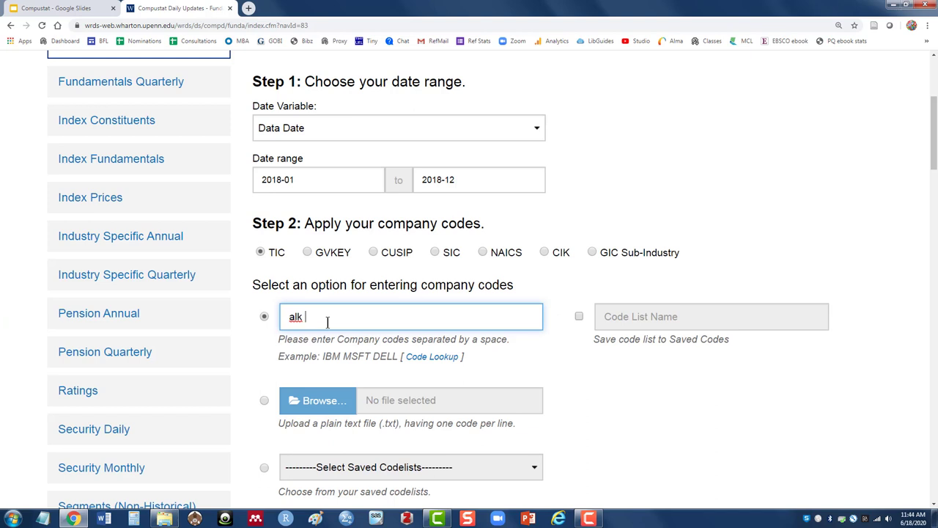
text(v)
drag(934, 134, 935, 436)
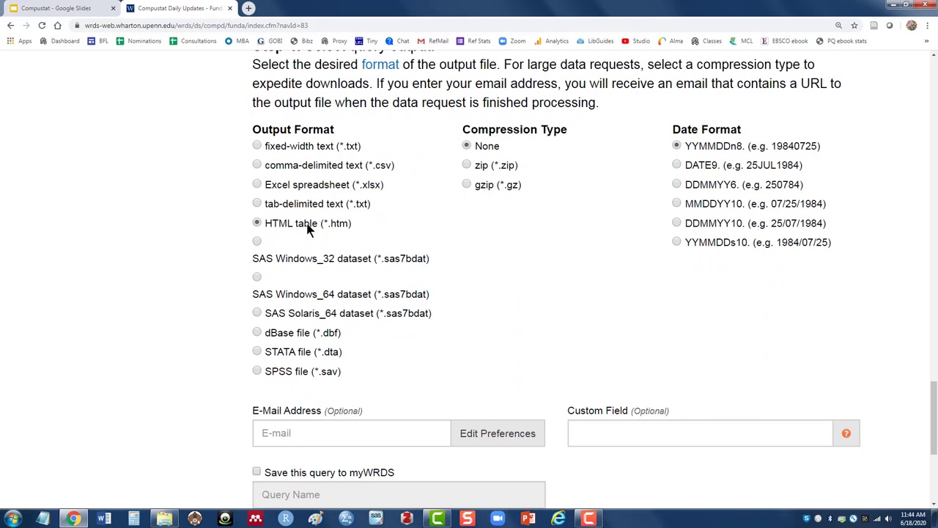
- Switch output to Excel spreadsheet (*.xlsx), submit, and download af7d9f8f2adb9c57.xlsx
click(257, 184)
scroll(511, 267, down, 1)
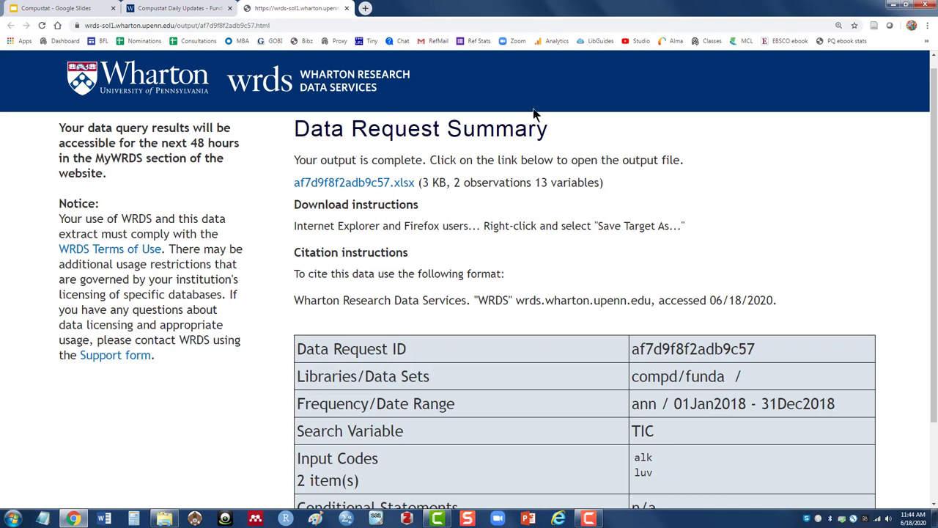
click(378, 185)
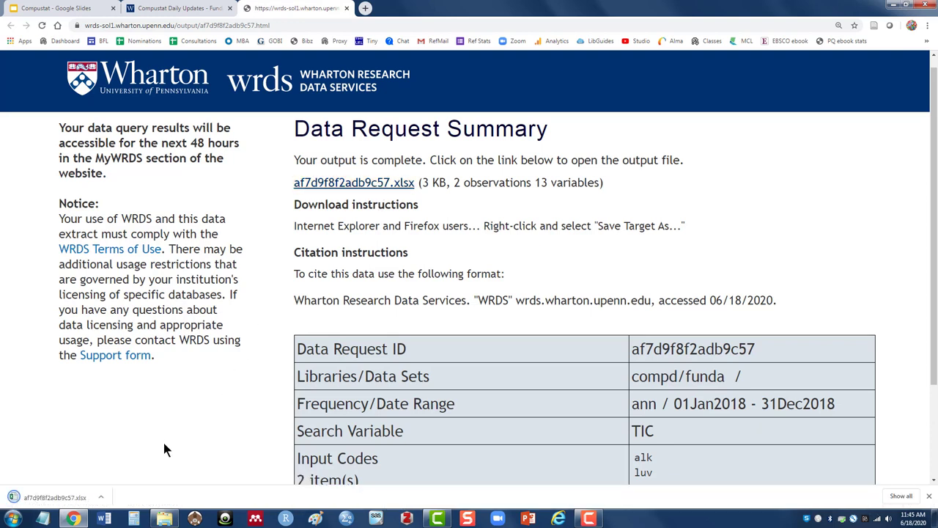
- Open af7d9f8f2adb9c57.xlsx in Excel, enable editing, and scroll across the ALK and LUV figures
click(85, 501)
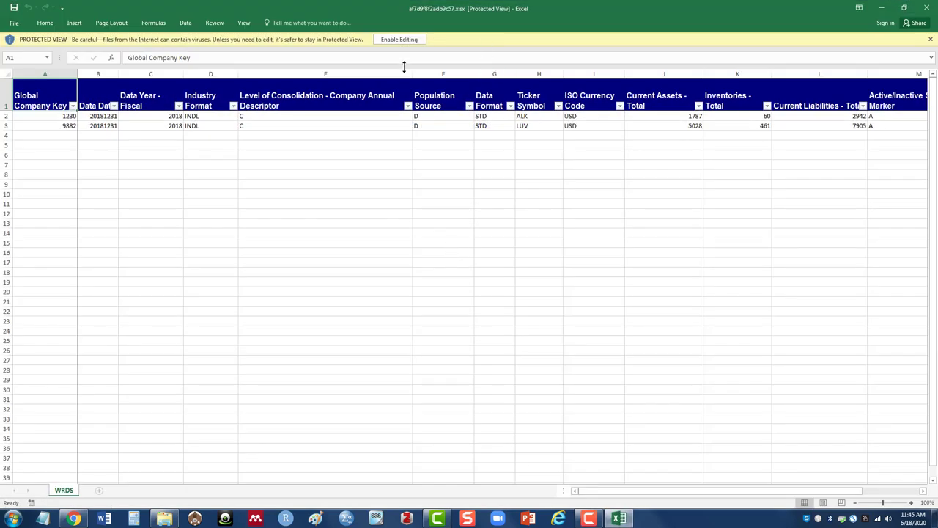
click(401, 39)
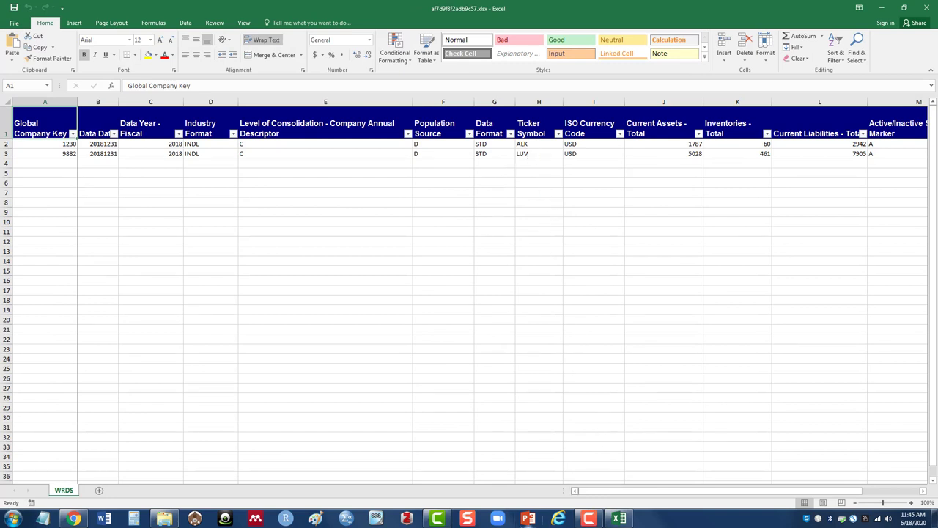
drag(616, 498, 708, 509)
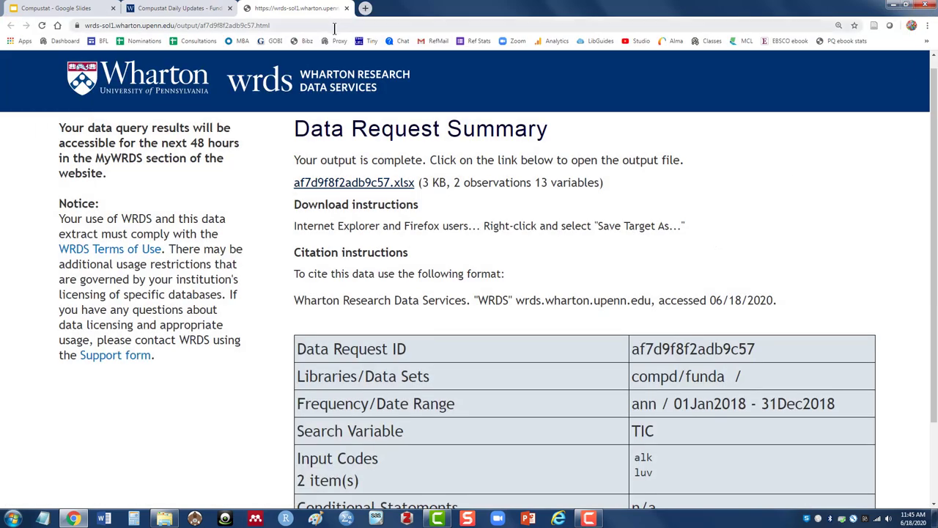
- Close the Data Request Summary tab and log out from the top of the query form
click(346, 9)
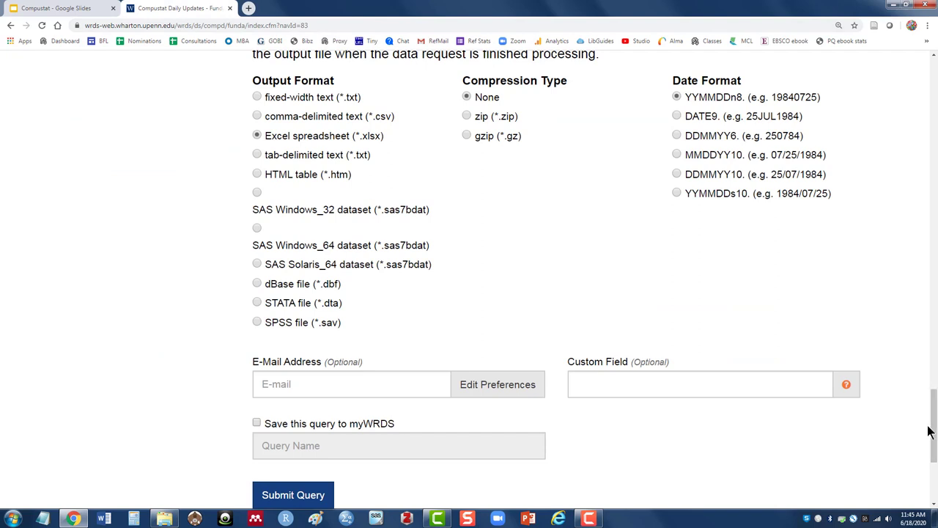
drag(934, 427, 932, 60)
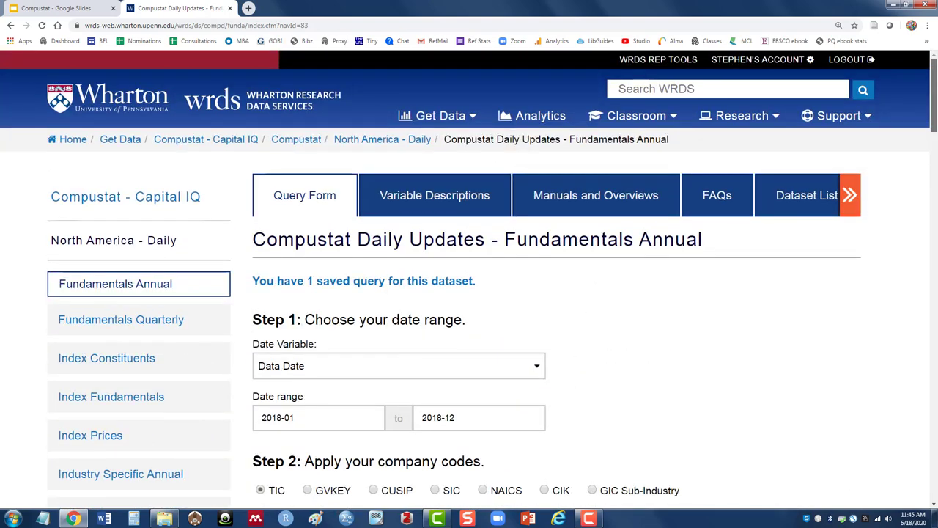
click(844, 65)
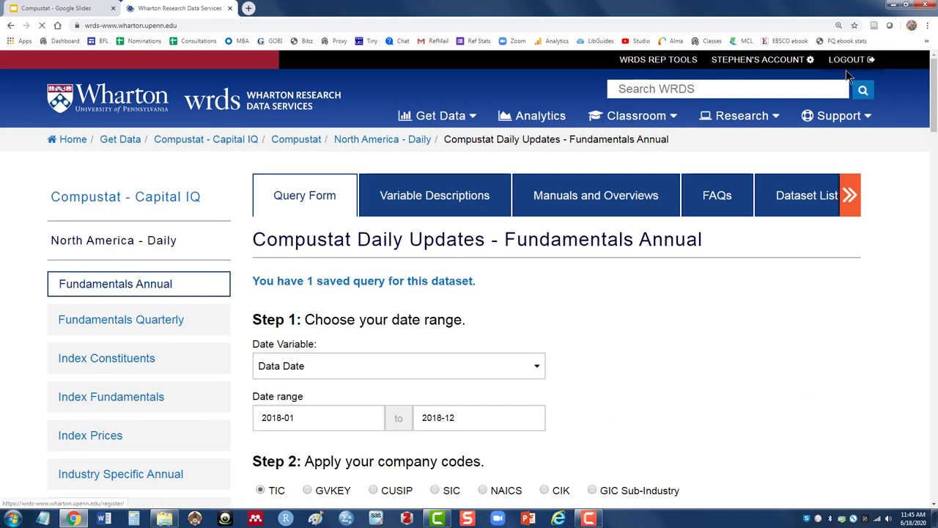